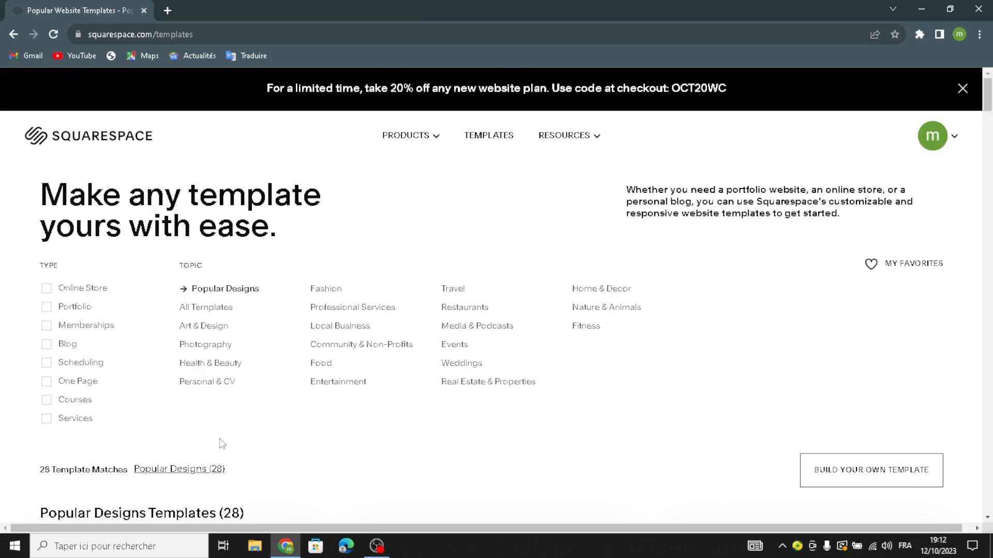
- Filter the gallery to all templates of the Services type and browse the matching designs
left_click(217, 309)
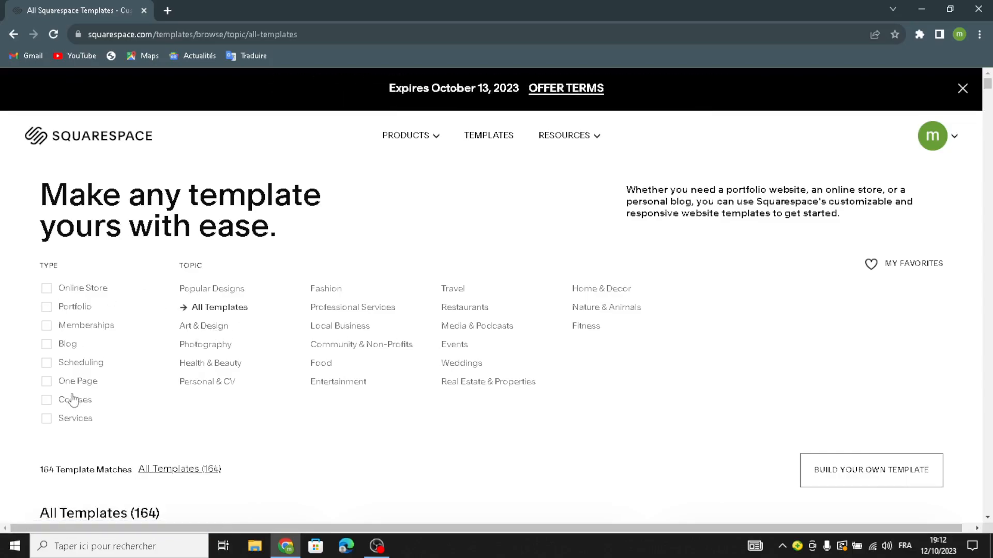
left_click(54, 424)
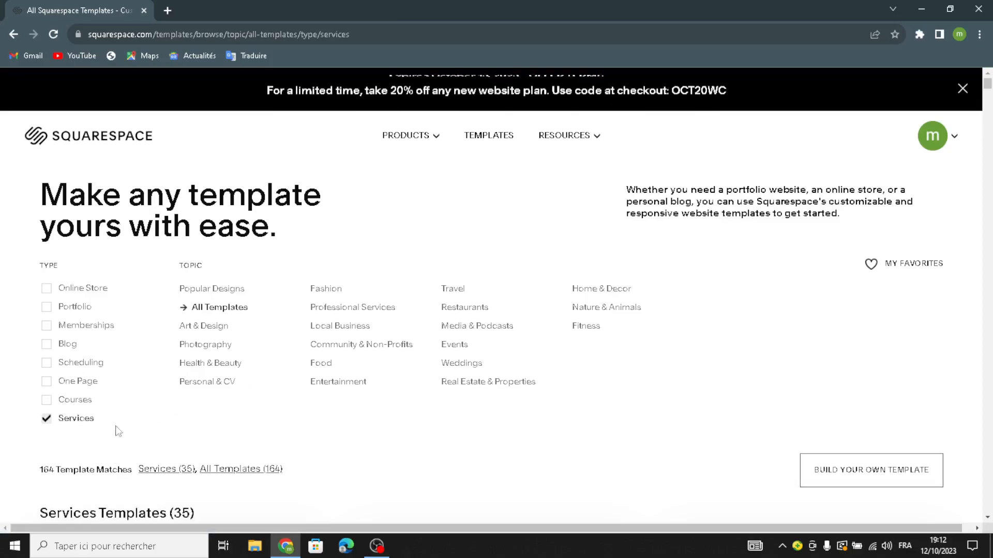
scroll(378, 359, "down", 7)
scroll(210, 285, "up", 1)
scroll(188, 259, "up", 1)
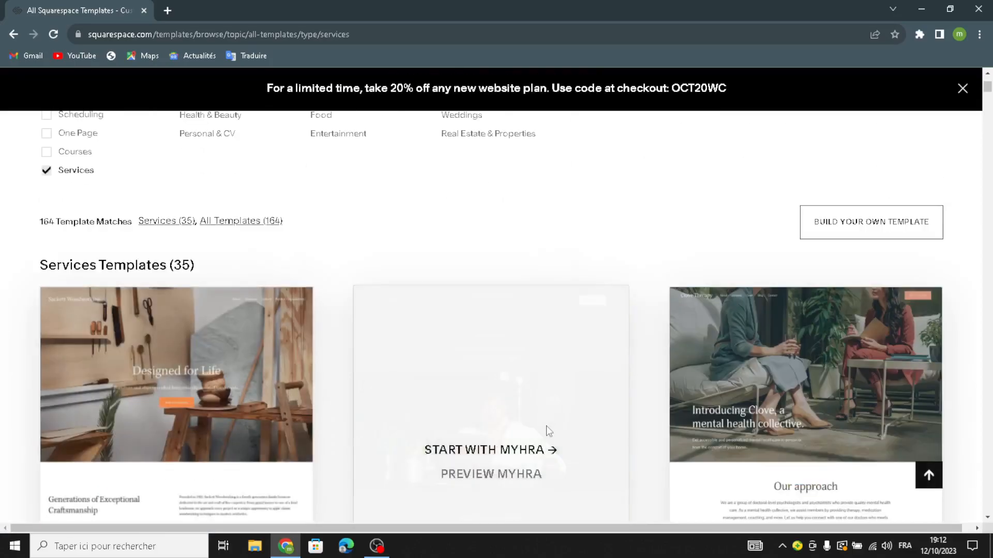
scroll(547, 432, "down", 4)
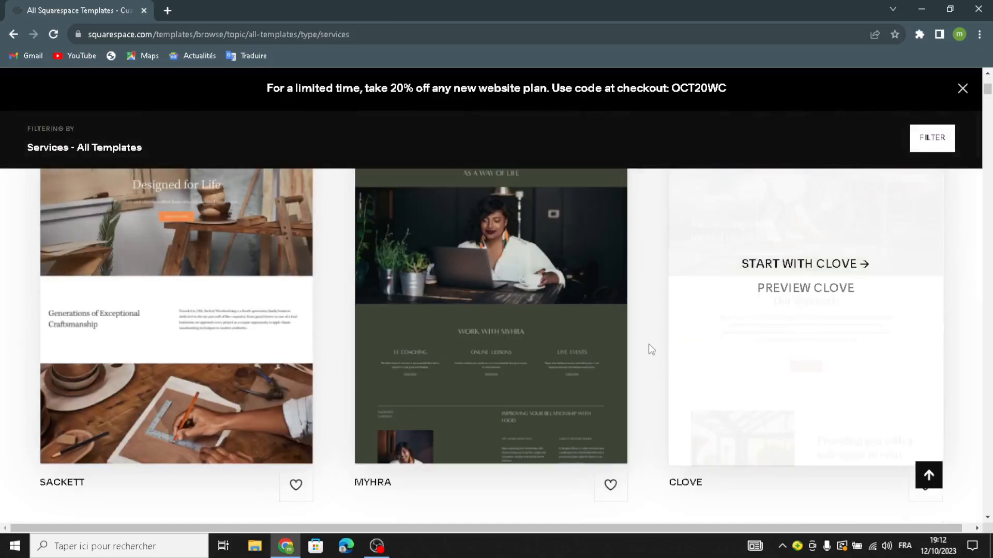
scroll(844, 370, "down", 1)
scroll(543, 396, "down", 5)
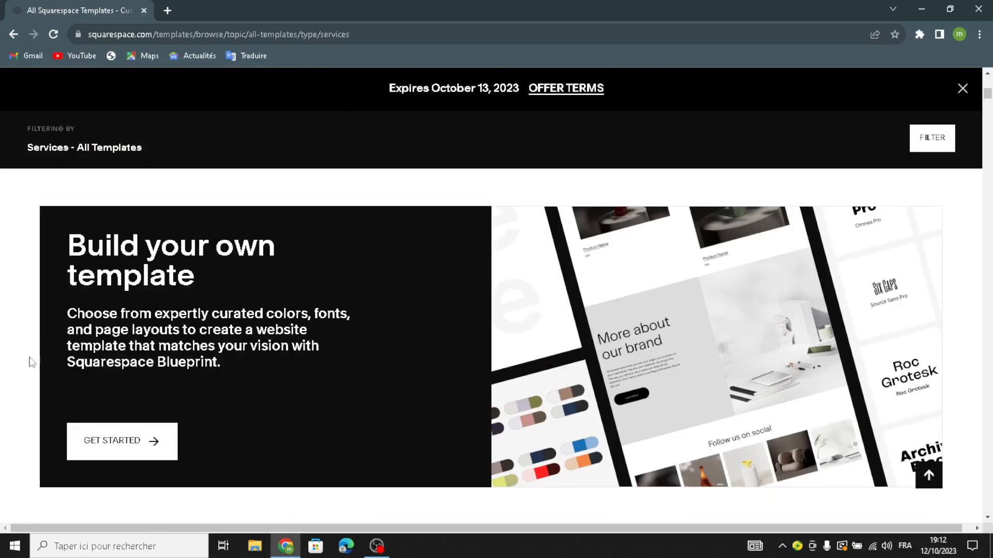
- Start building a custom template and set the site title to SnapTemps
left_click(150, 464)
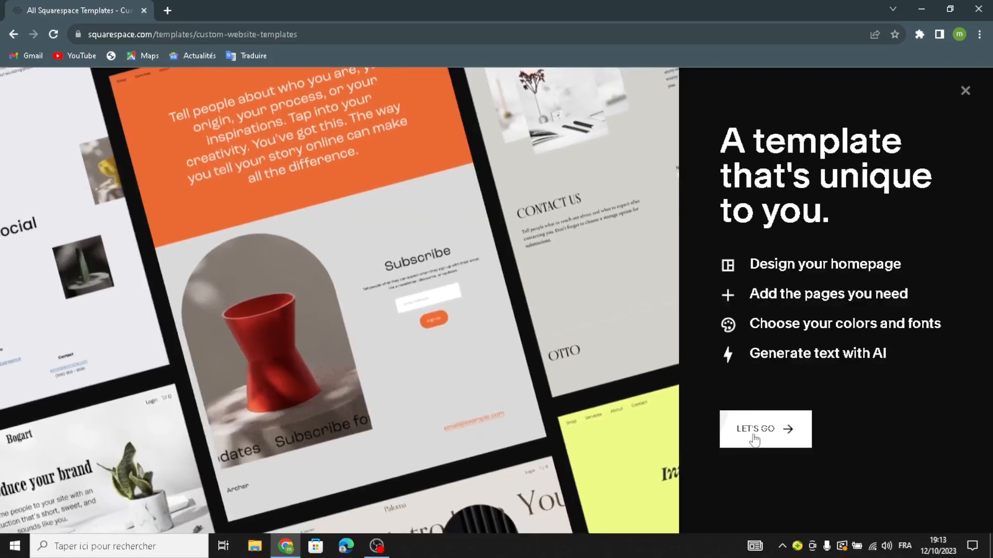
left_click(787, 429)
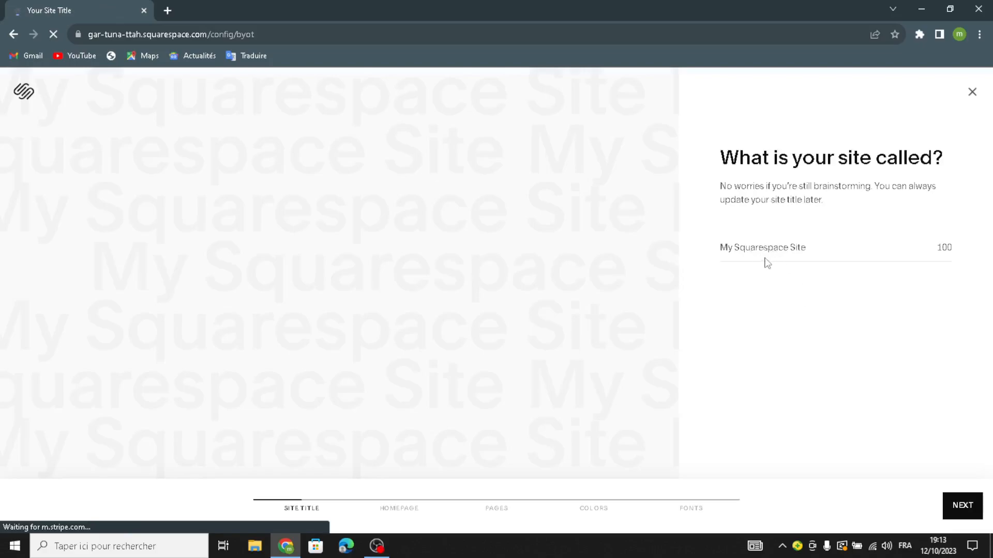
left_click(755, 243)
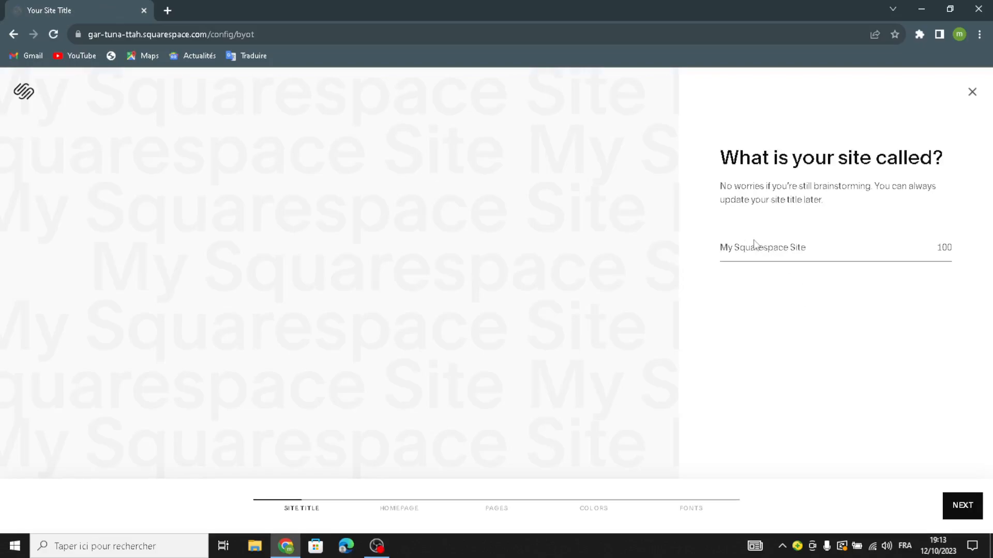
type("SnapTemps")
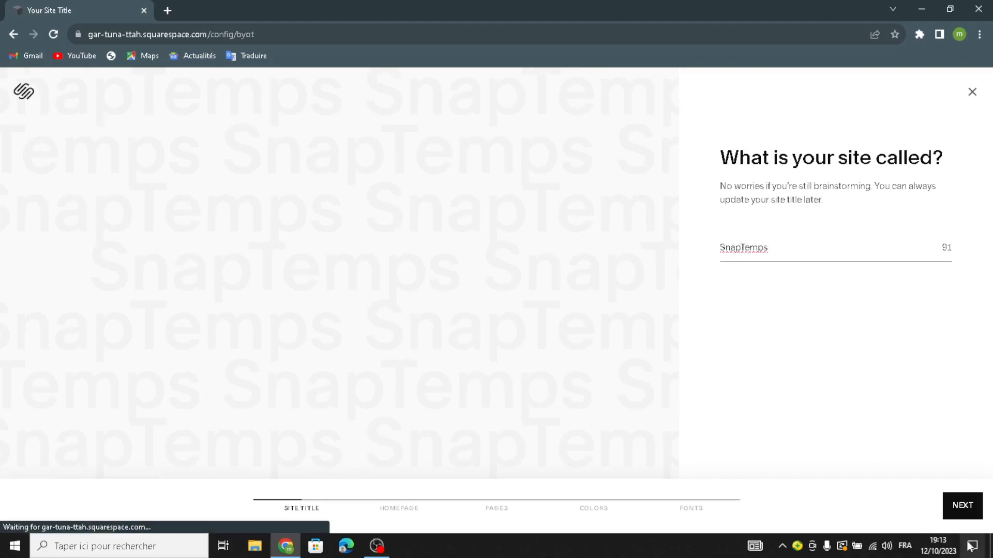
left_click(962, 506)
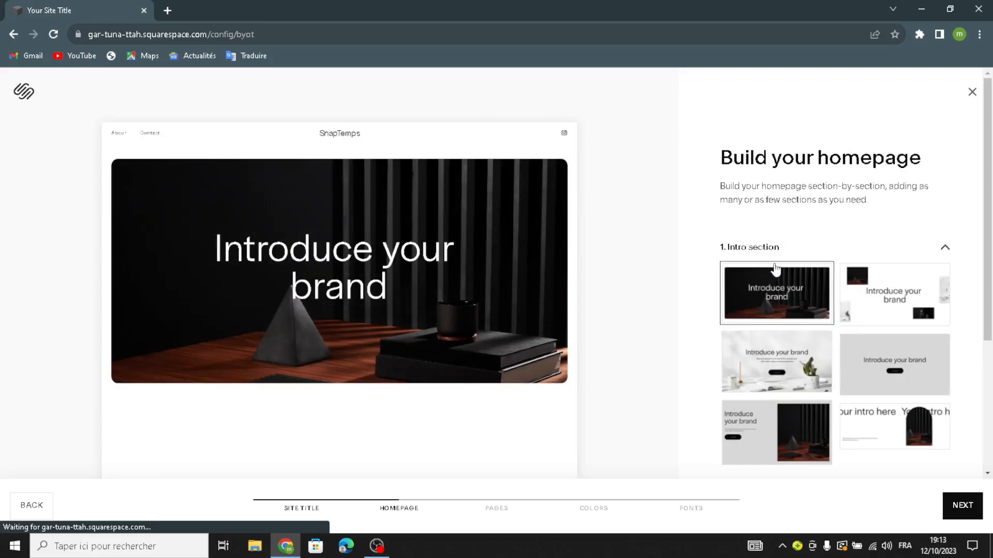
- Give the homepage the plain grey Introduce your brand intro with a single button and the Services section with the expandable service list
scroll(776, 299, "down", 1)
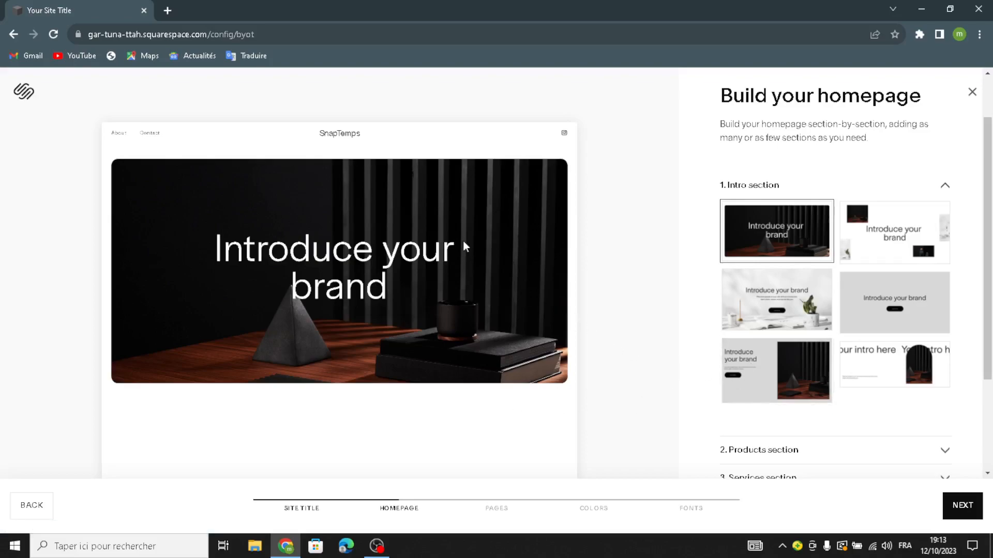
left_click(875, 296)
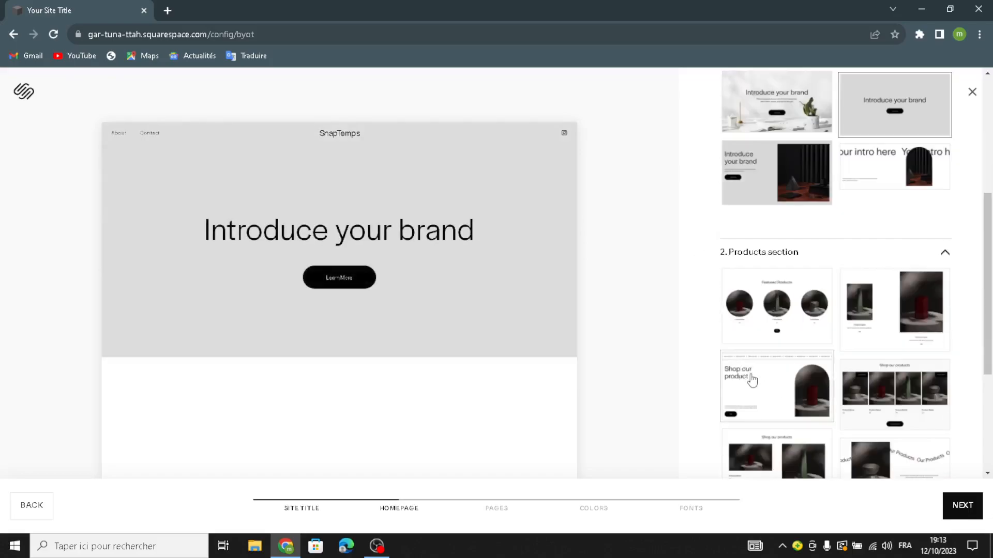
scroll(758, 392, "down", 4)
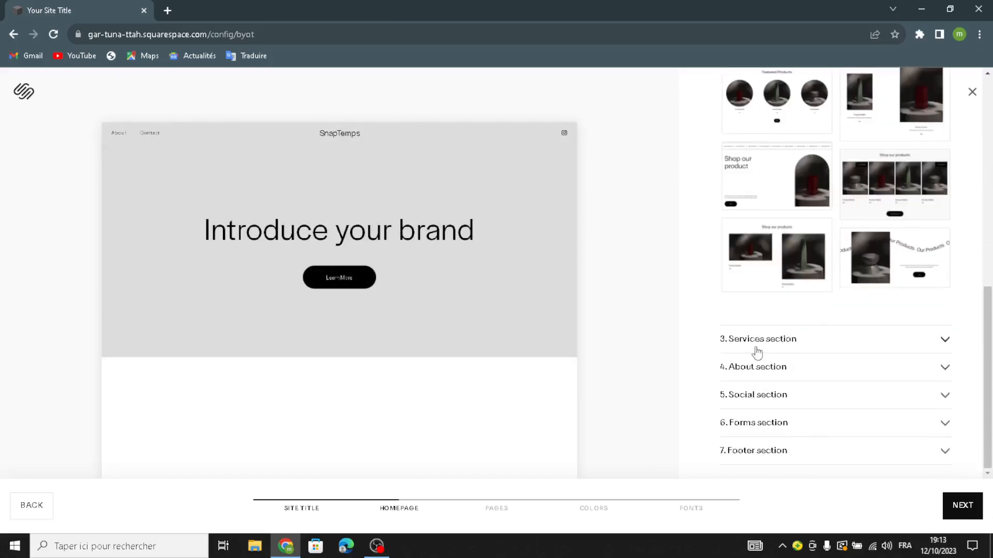
left_click(810, 344)
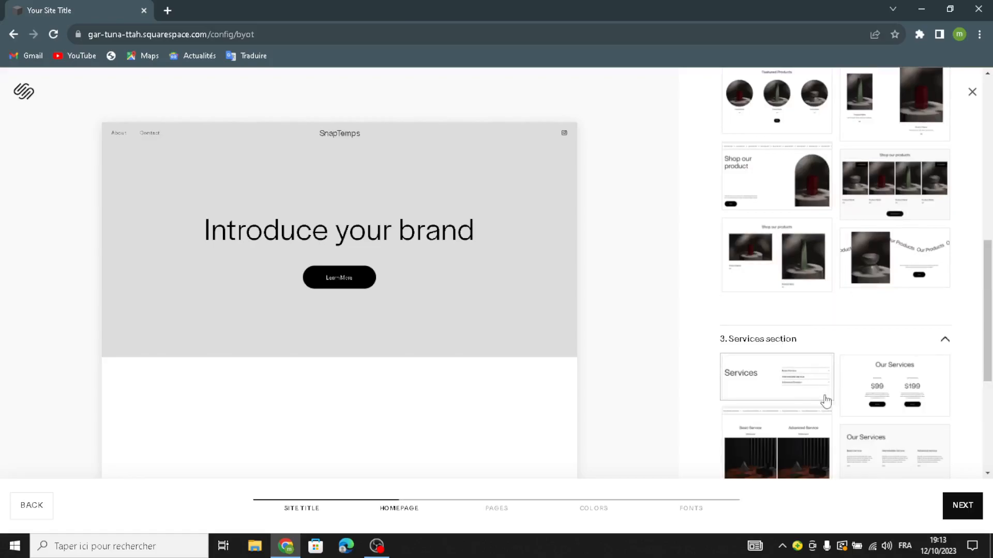
scroll(822, 373, "down", 2)
left_click(783, 267)
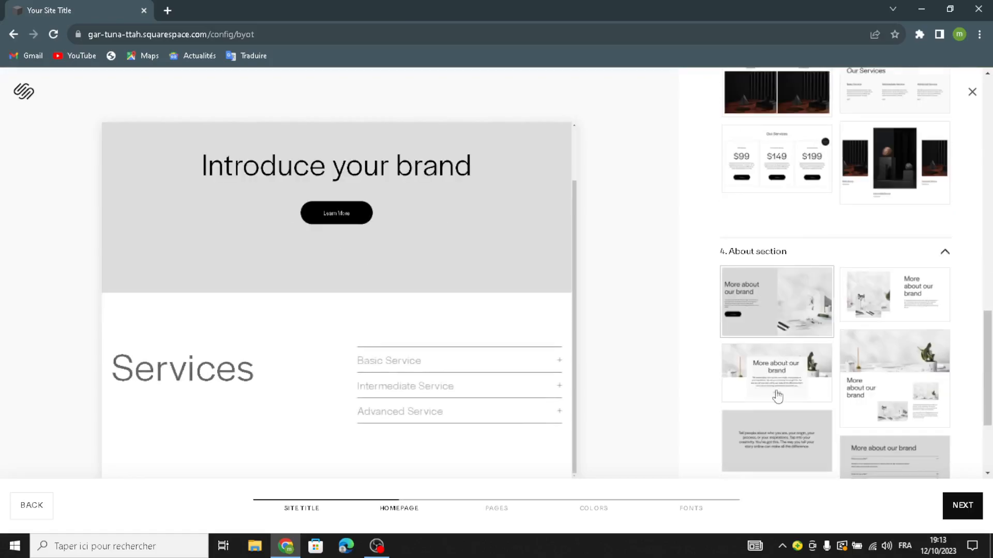
- Add the text-only grey About, centred Follow us on social, Contact Us form with image, and footer sections, finishing the homepage layout
left_click(776, 427)
left_click(783, 279)
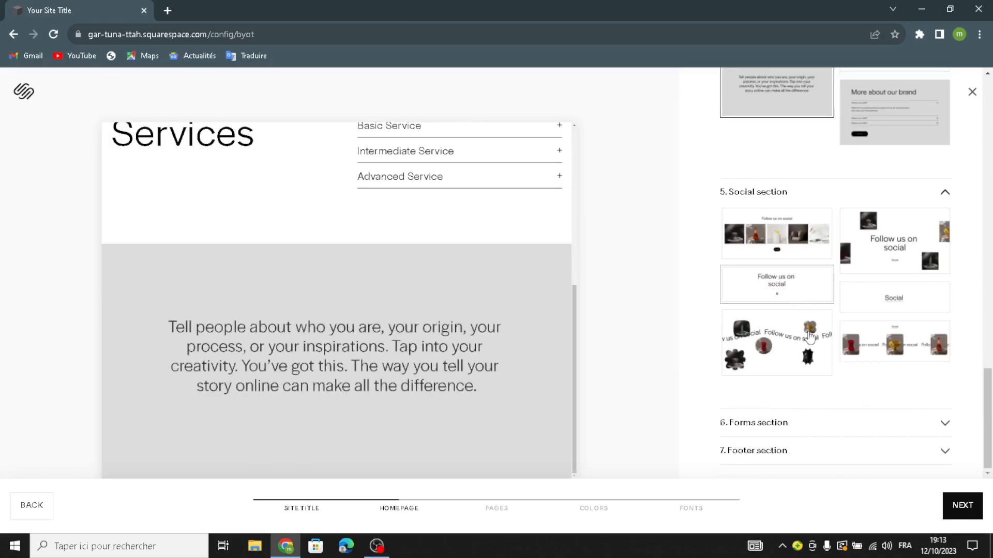
left_click(801, 408)
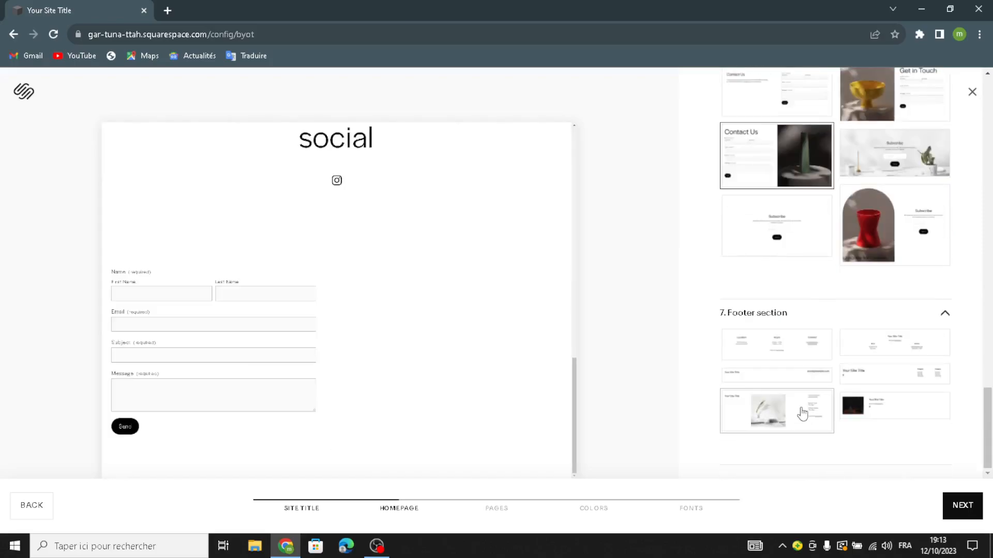
left_click(961, 511)
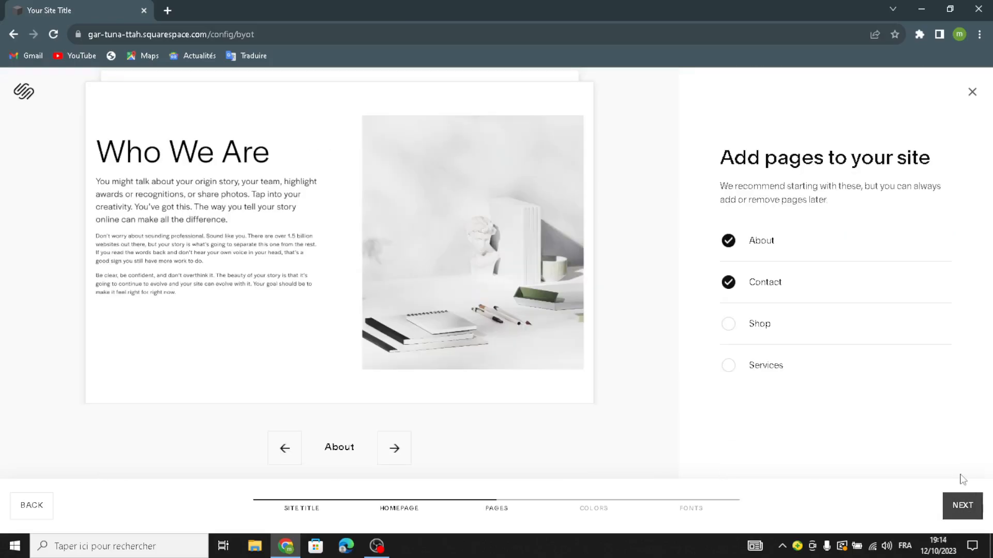
- Add a Services page to the site and apply the neutral off-white, tan and dark purple color palette
left_click(741, 365)
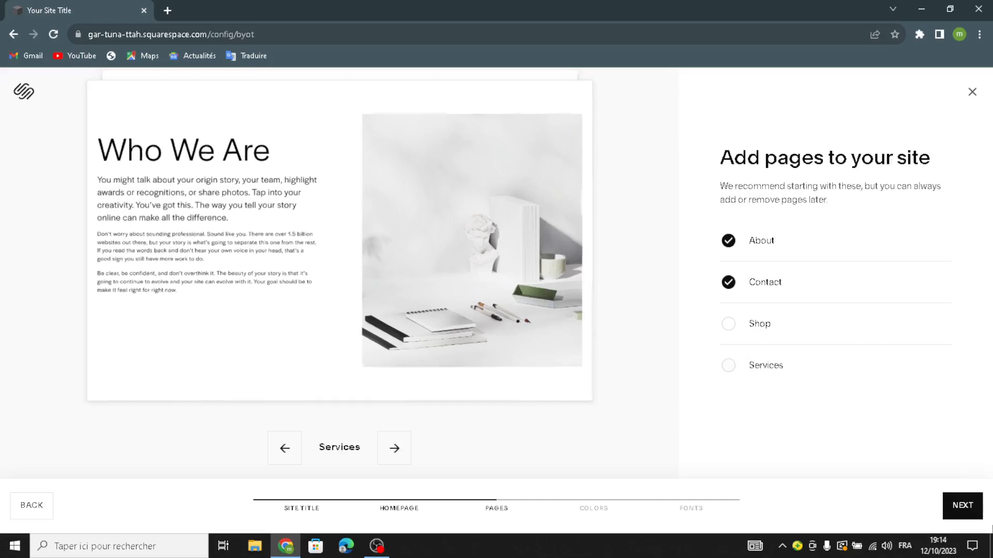
left_click(961, 507)
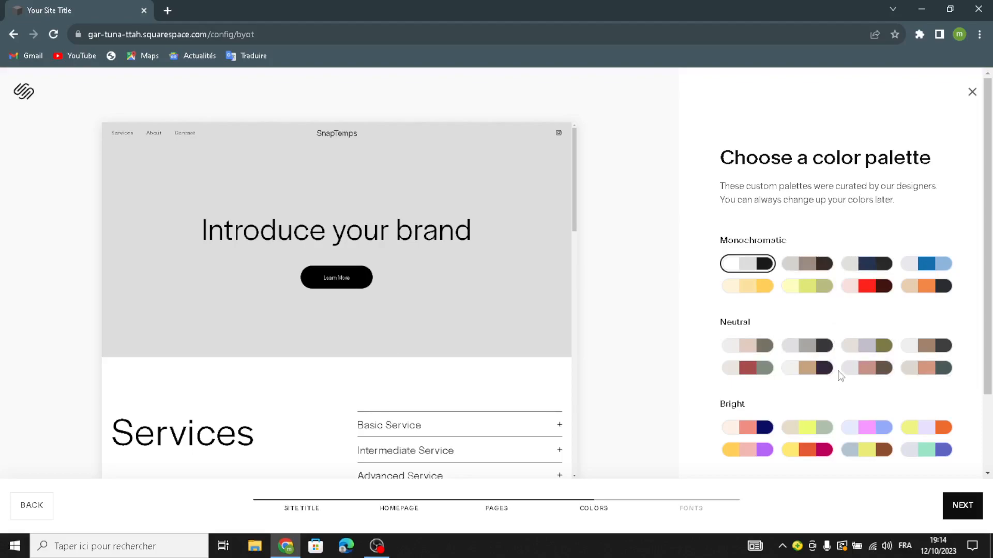
left_click(804, 378)
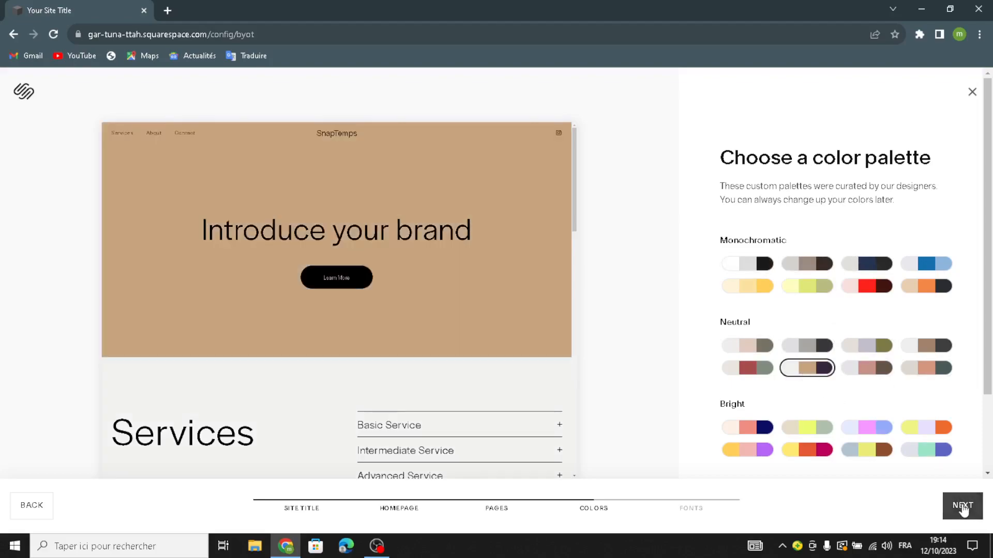
left_click(962, 508)
- Choose the Omnes Pro font pairing, finish the template and skip the Squarespace AI text personalization
left_click(890, 305)
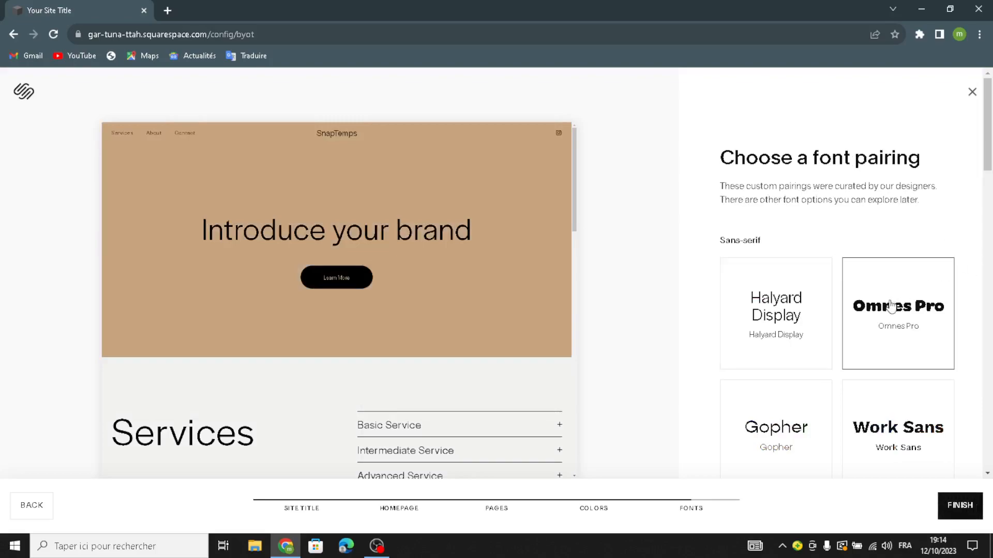
left_click(942, 507)
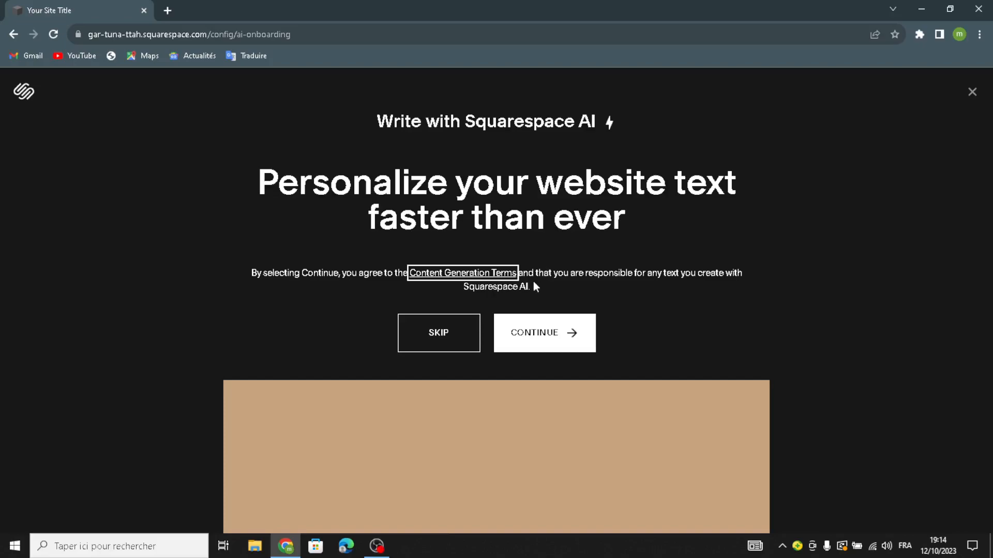
left_click(563, 344)
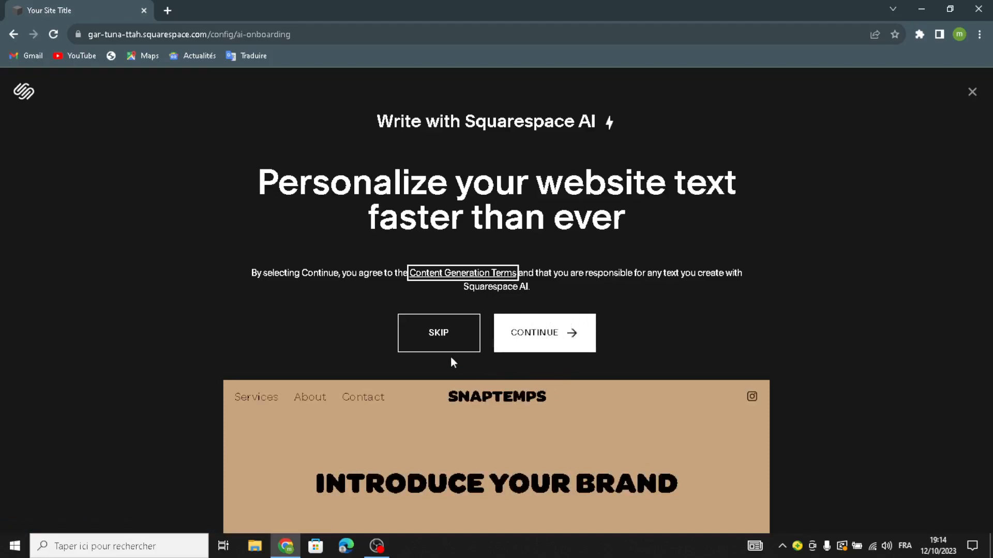
left_click(432, 343)
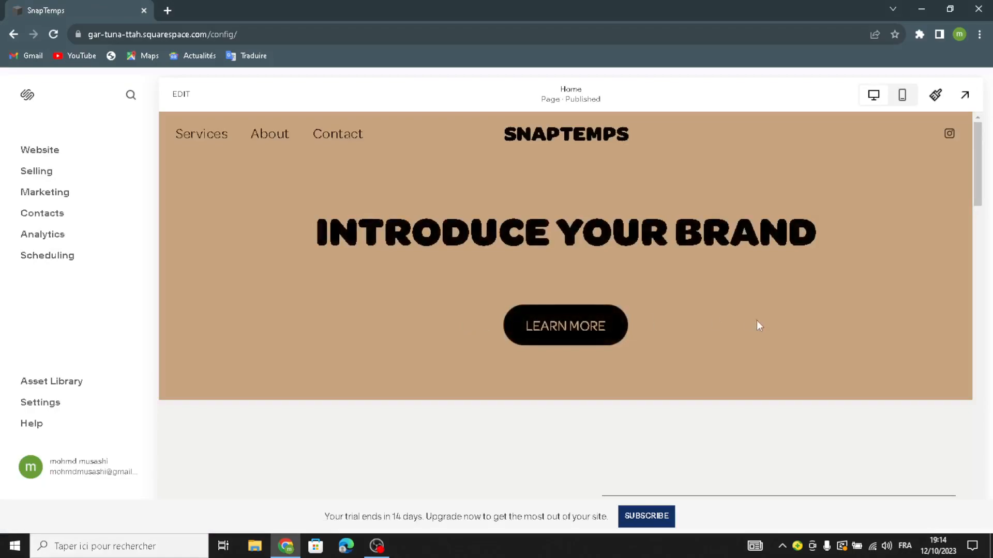
- Edit the Home page and replace the intro heading with "WELCOME TO OUR SITE FOR SOCIAL MEDIA"
left_click(175, 93)
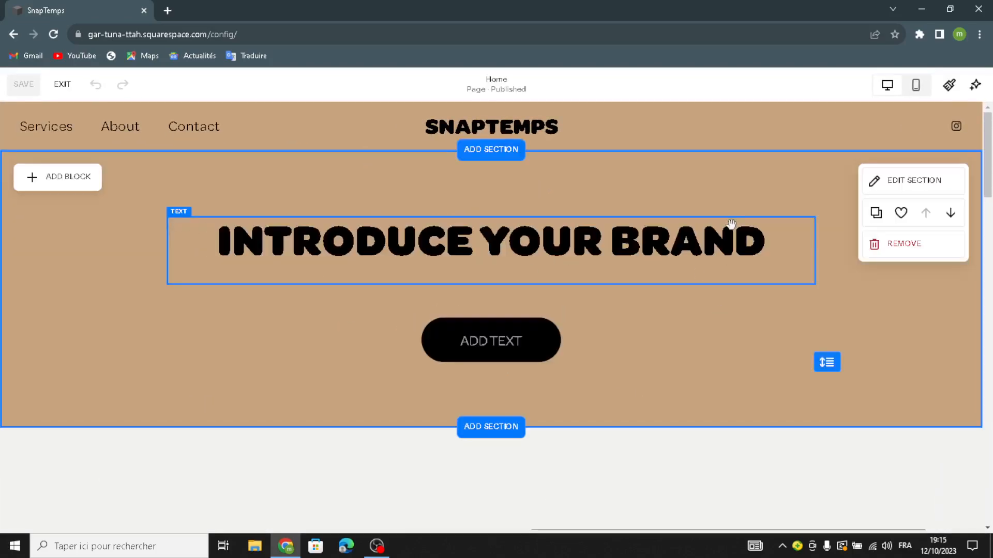
left_click(754, 236)
left_click(764, 237)
left_click_drag(764, 237, 209, 215)
type("W")
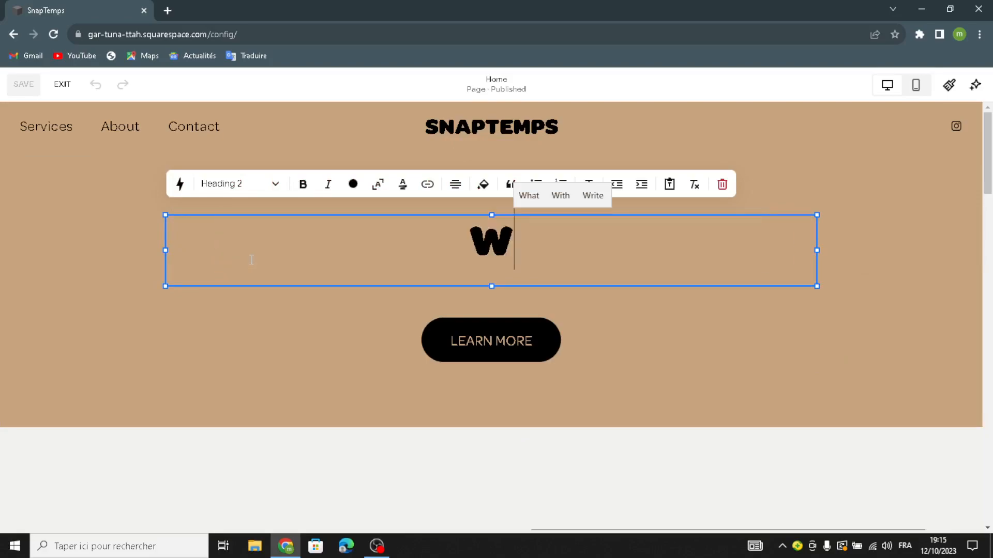
type("ELCOME")
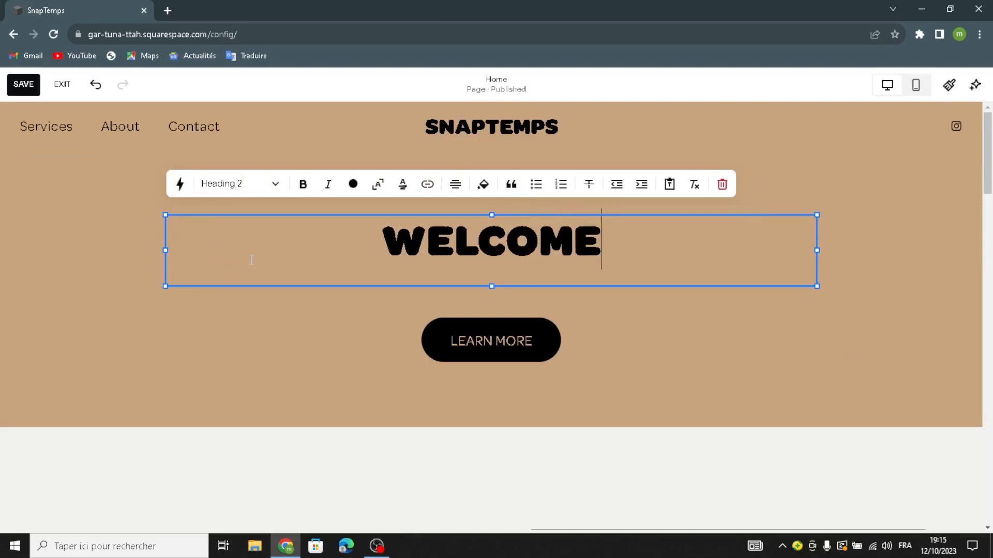
type(" TO OUR ")
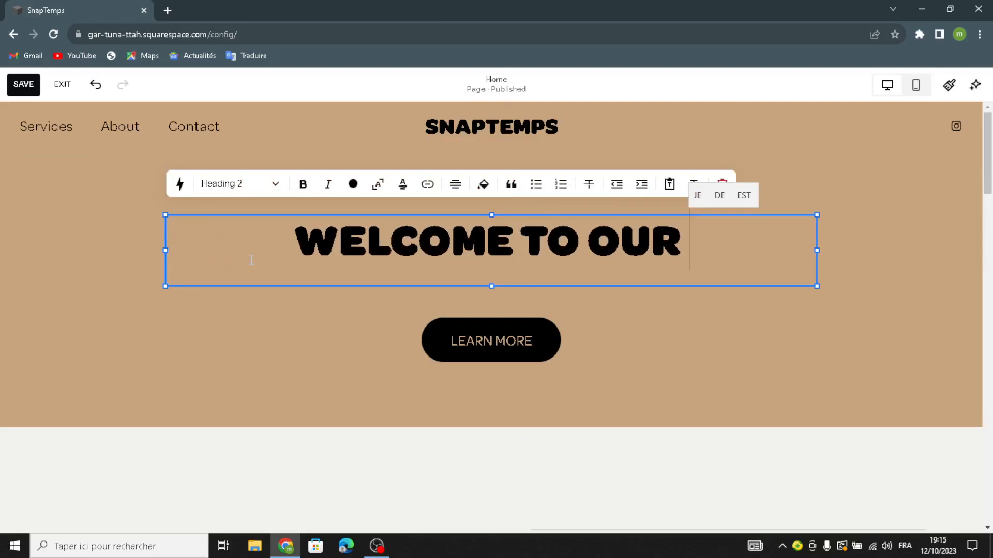
type("SIT E")
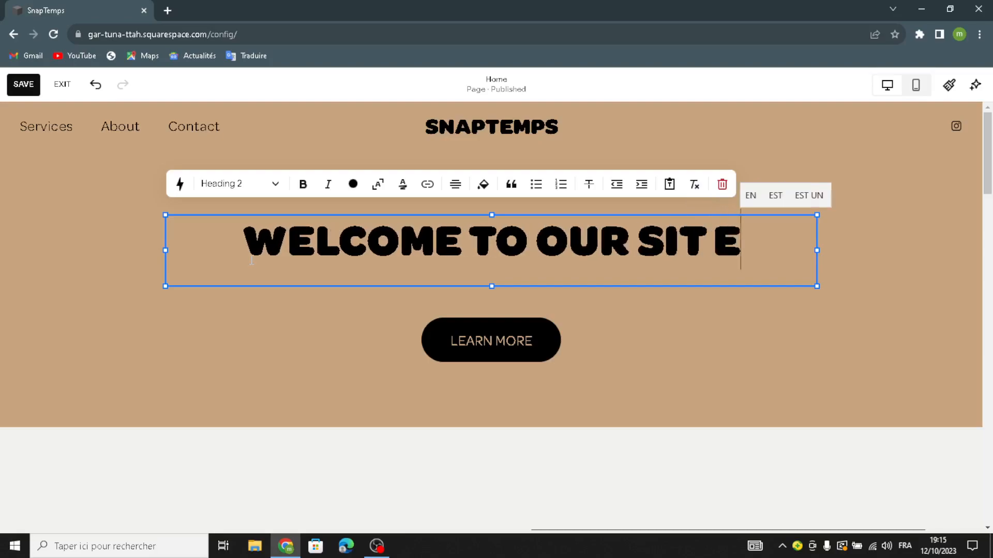
key("BackSpace")
key("BackSpace")
type("E FO")
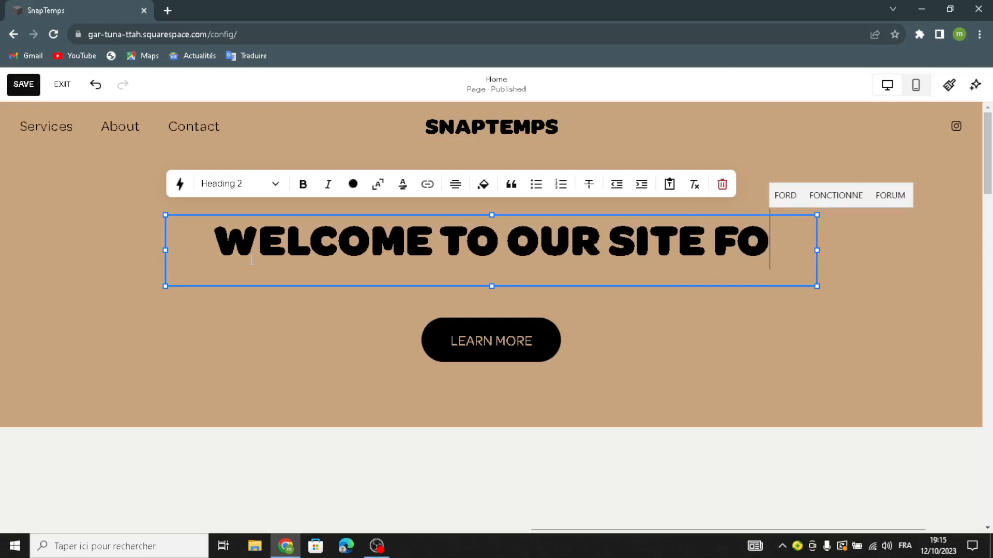
type("R SO")
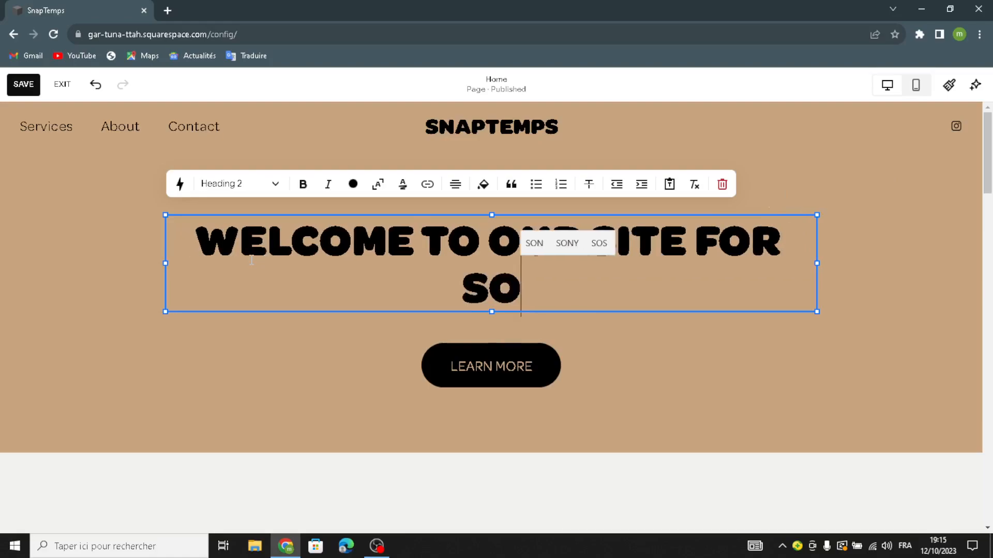
type("CIA")
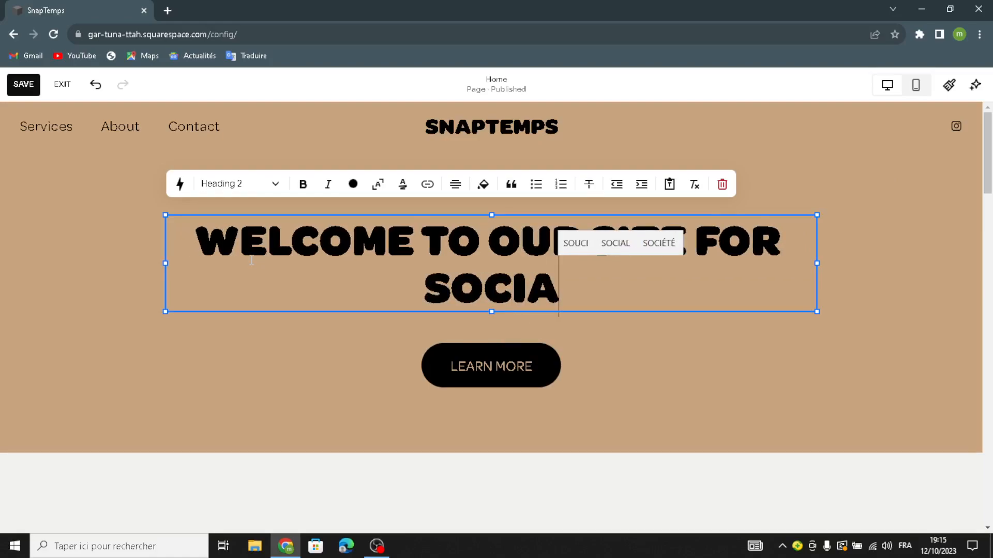
type("L MEDOA")
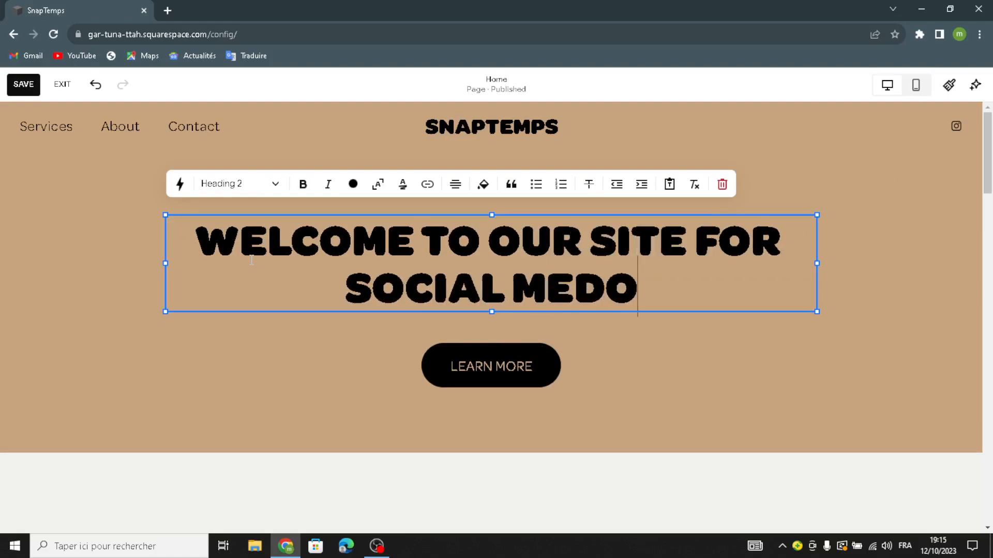
key("BackSpace")
key("BackSpace")
type("IA")
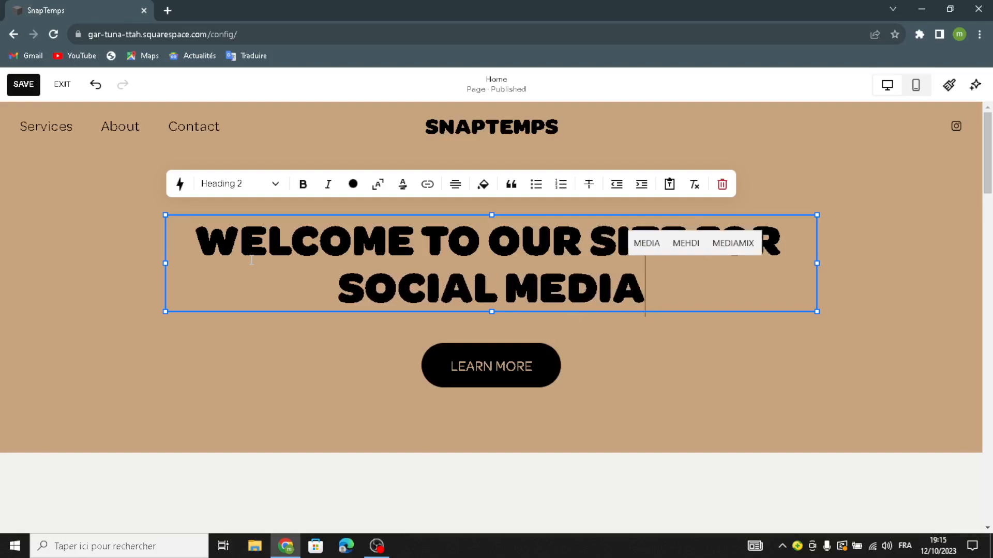
- Complete the intro heading with "TEMPLATES" and change the label of the button below it to "get started"
type(" TEMPLATES")
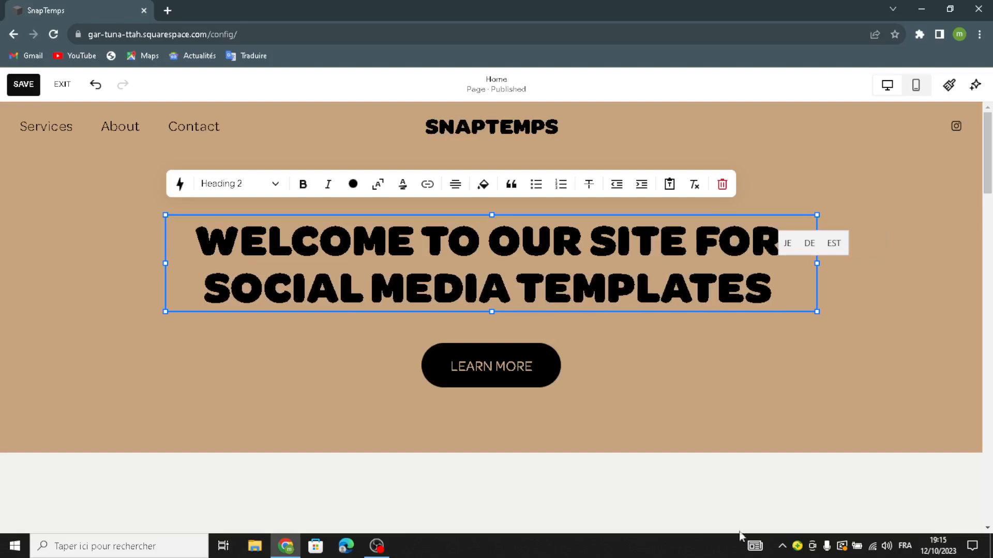
left_click(477, 368)
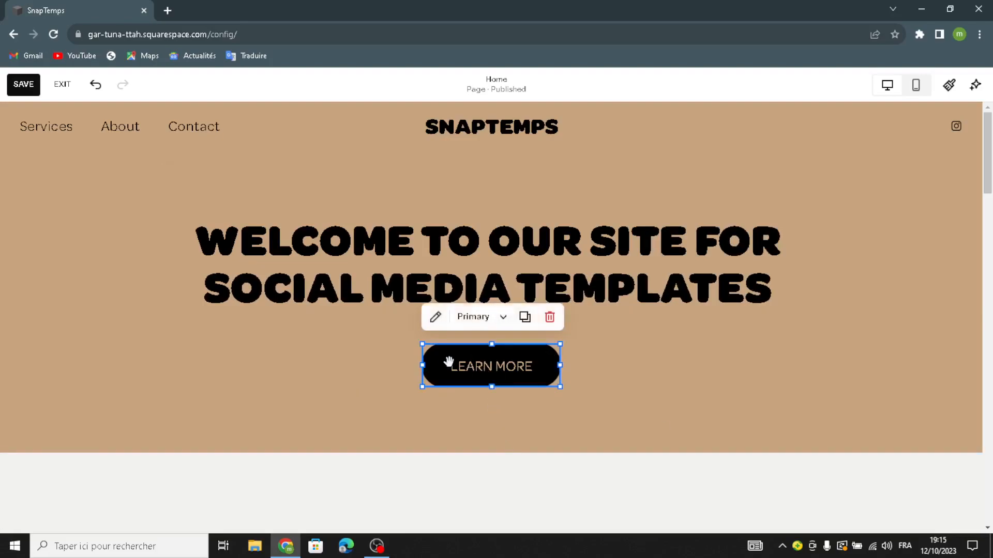
left_click(434, 317)
left_click_drag(646, 305, 567, 305)
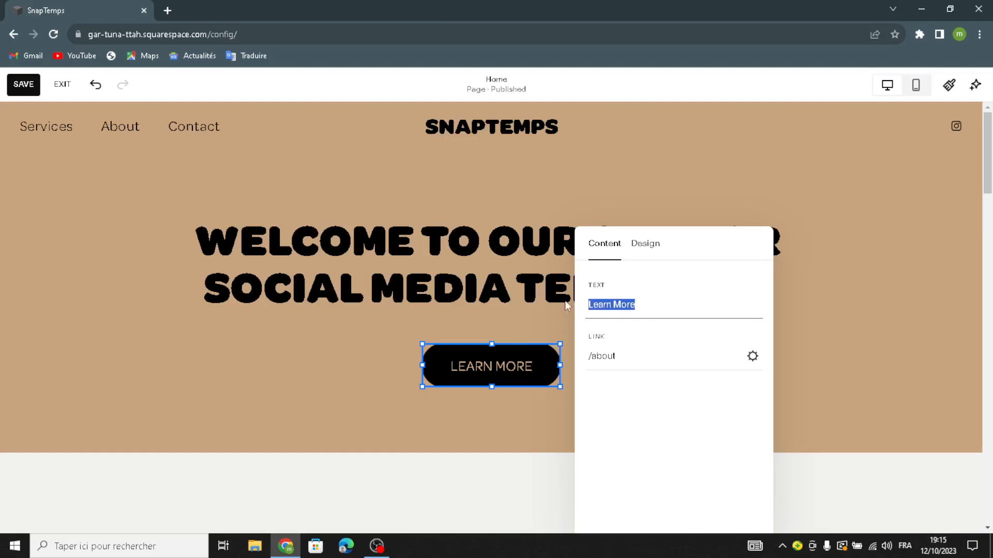
type("get ")
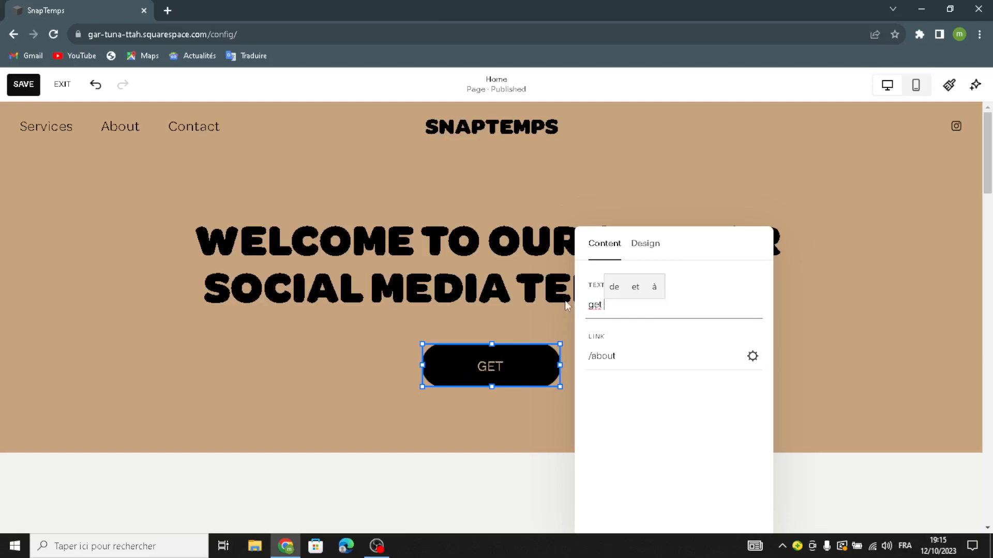
type("started")
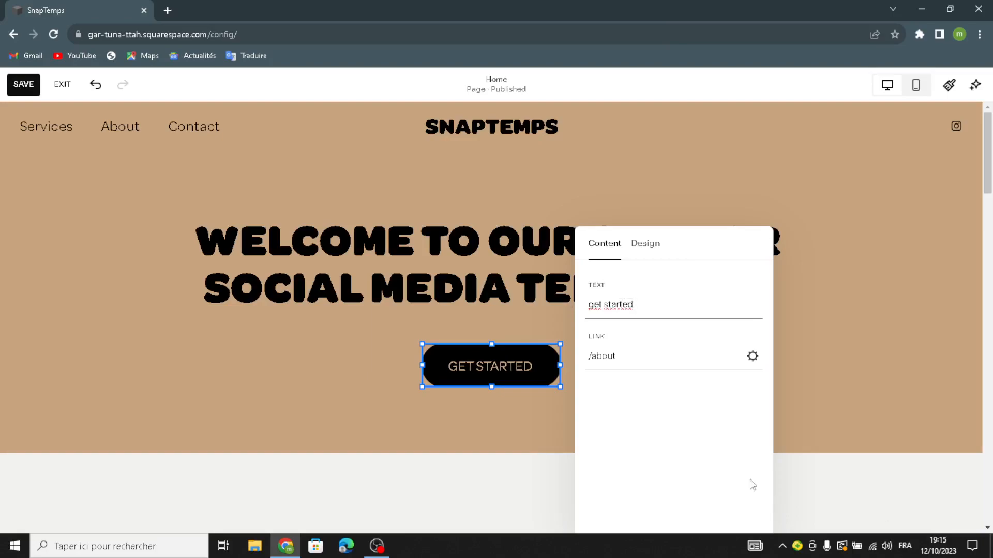
left_click(205, 339)
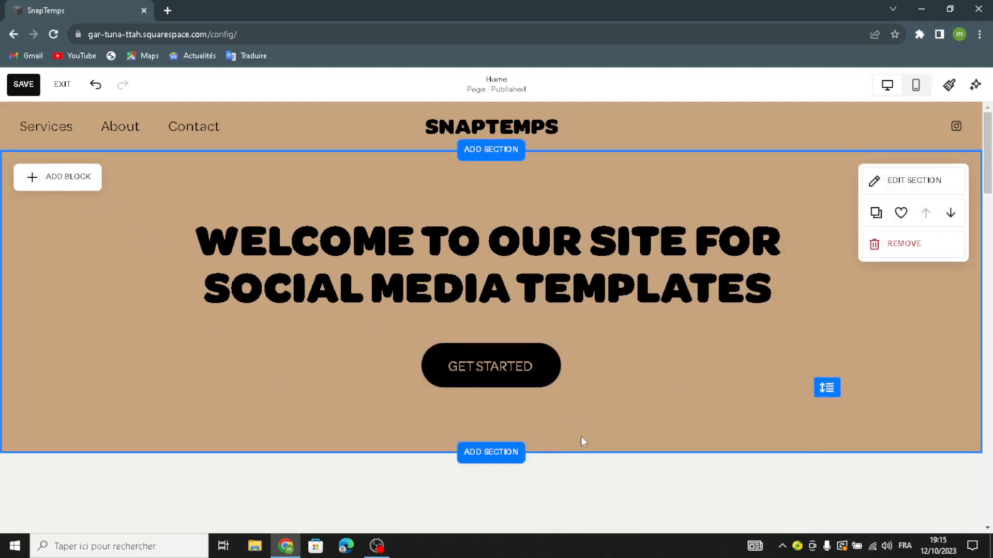
- Open the intro section's image background settings and delete the sample image Aro Ha_0393.jpg
left_click(892, 182)
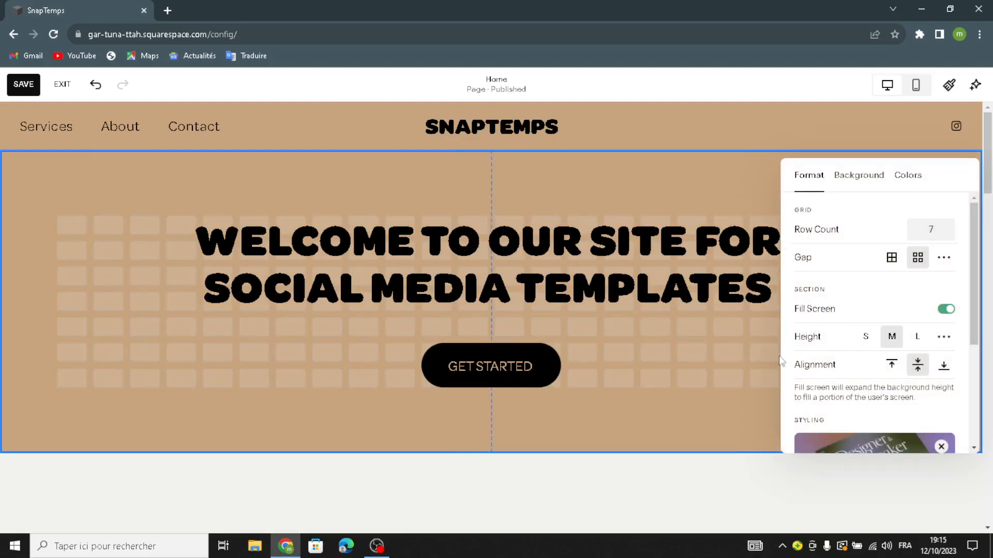
left_click(841, 172)
scroll(893, 351, "down", 3)
scroll(893, 350, "up", 3)
left_click(825, 221)
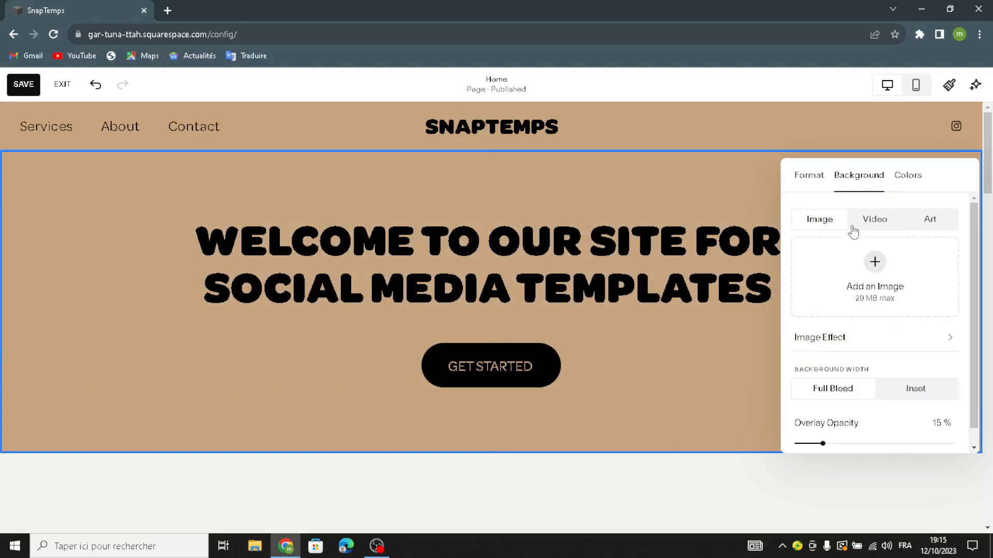
left_click(873, 263)
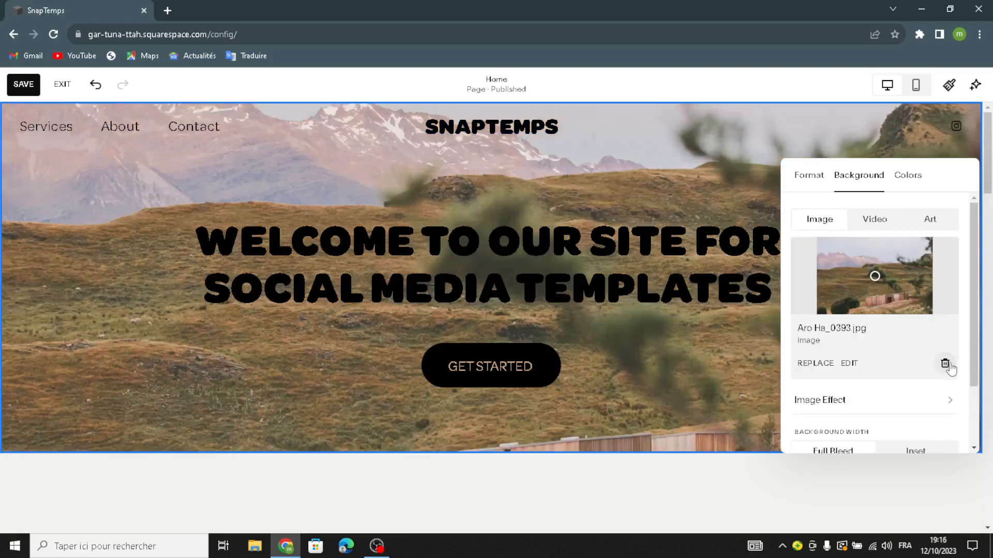
left_click(944, 363)
- Search the free stock images for "social media templates" as a new background for the intro section
left_click(871, 284)
left_click(863, 321)
left_click(328, 143)
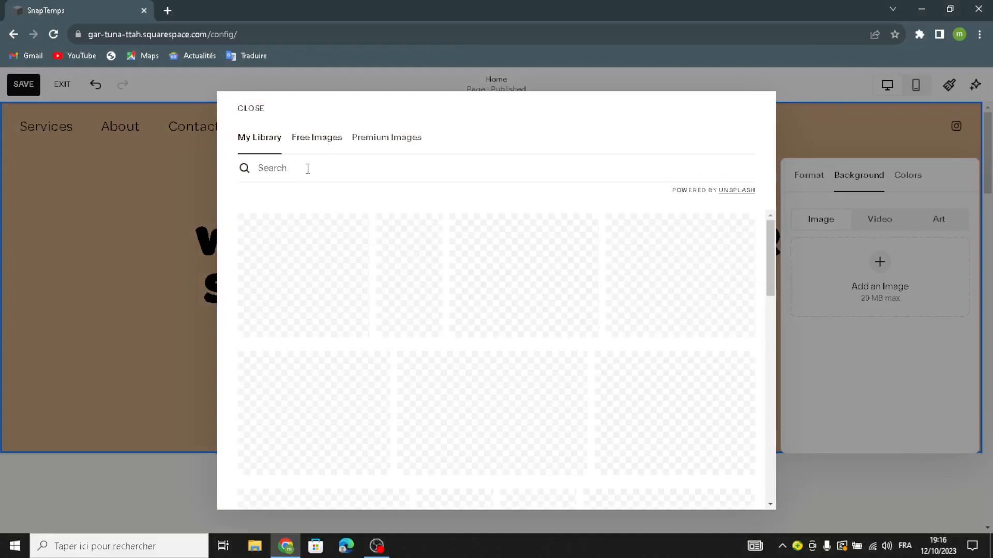
type("social media")
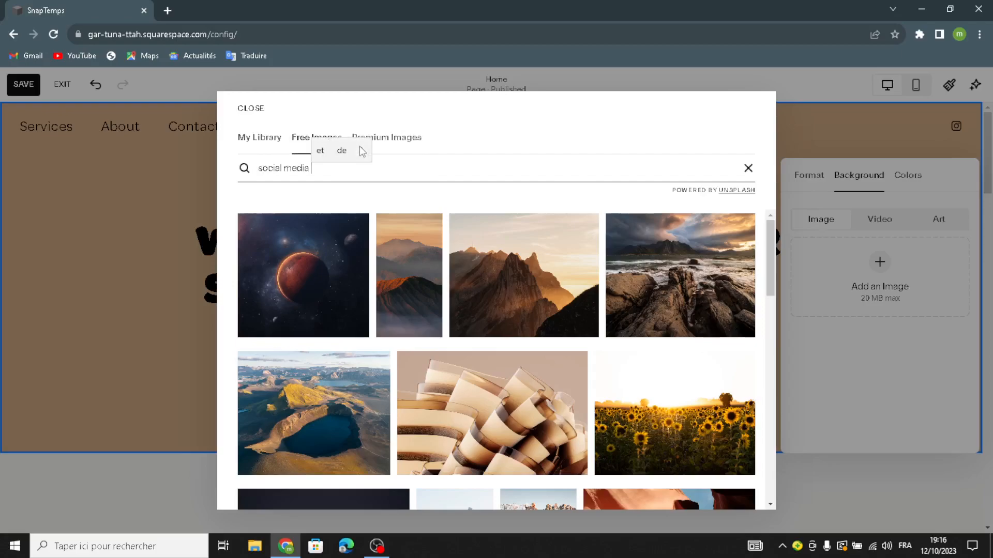
type(" temp")
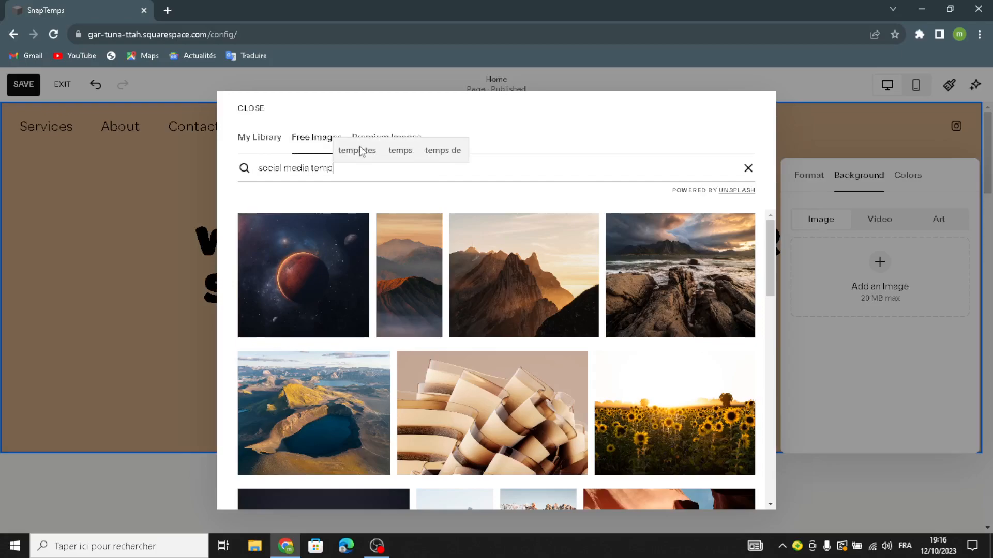
type("lates")
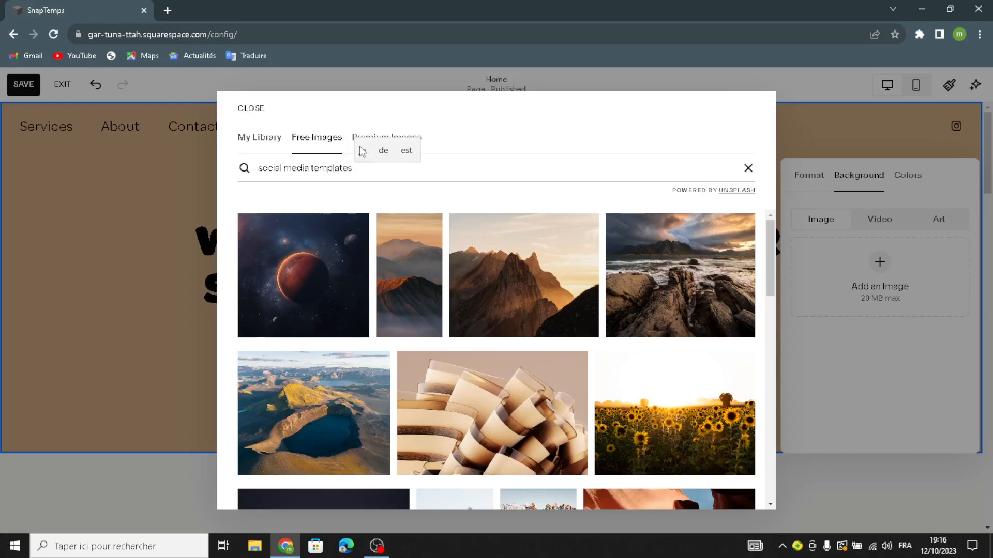
key("Return")
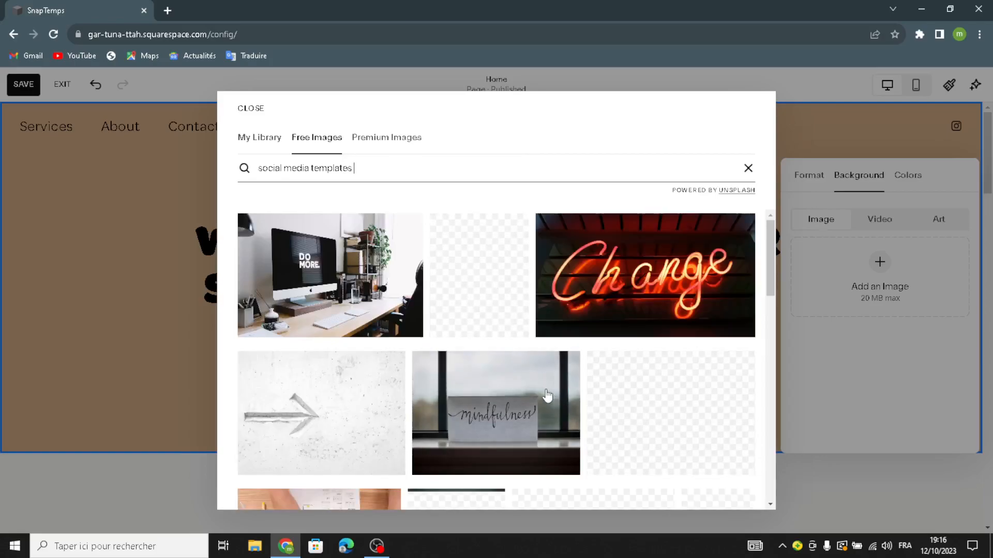
scroll(493, 369, "down", 3)
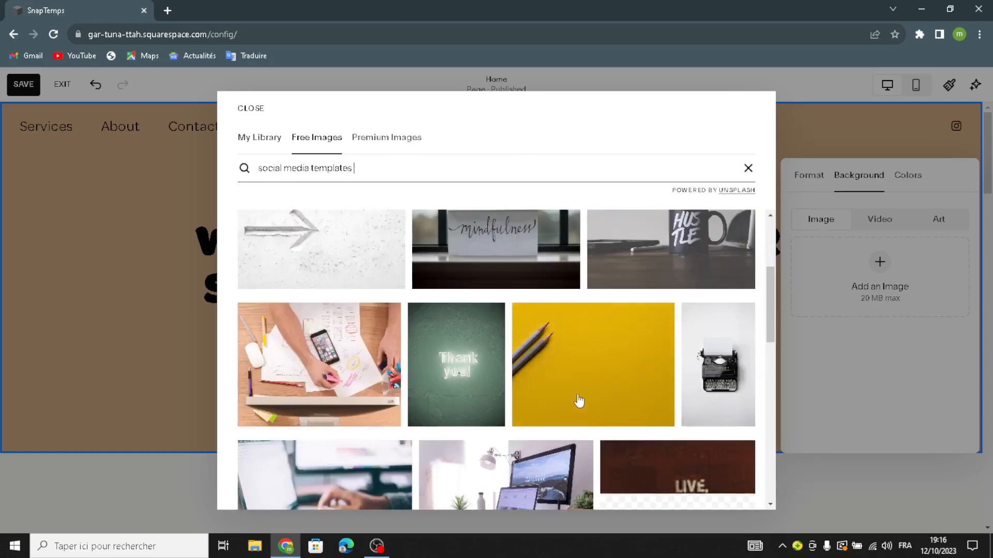
scroll(578, 402, "down", 3)
scroll(580, 407, "down", 1)
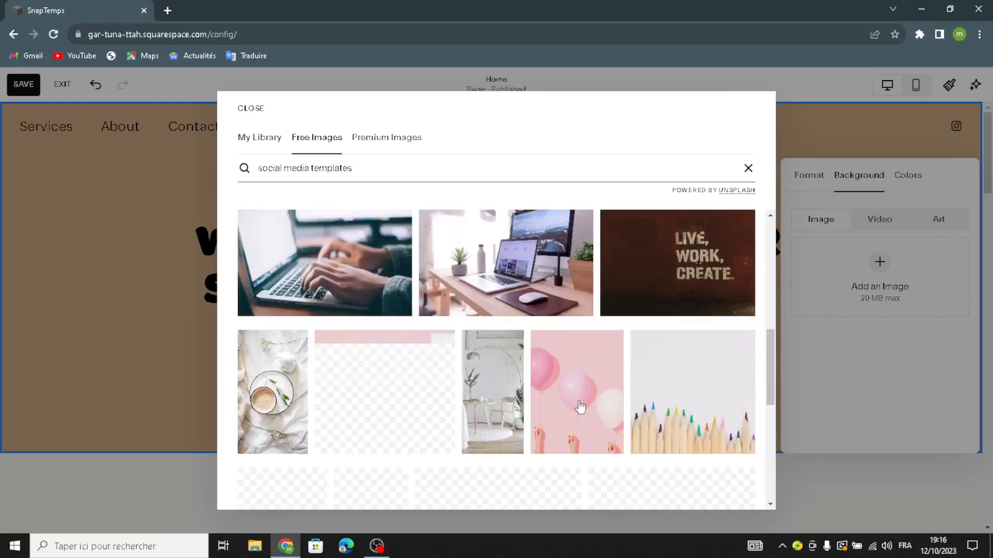
scroll(580, 408, "down", 1)
scroll(580, 408, "down", 1)
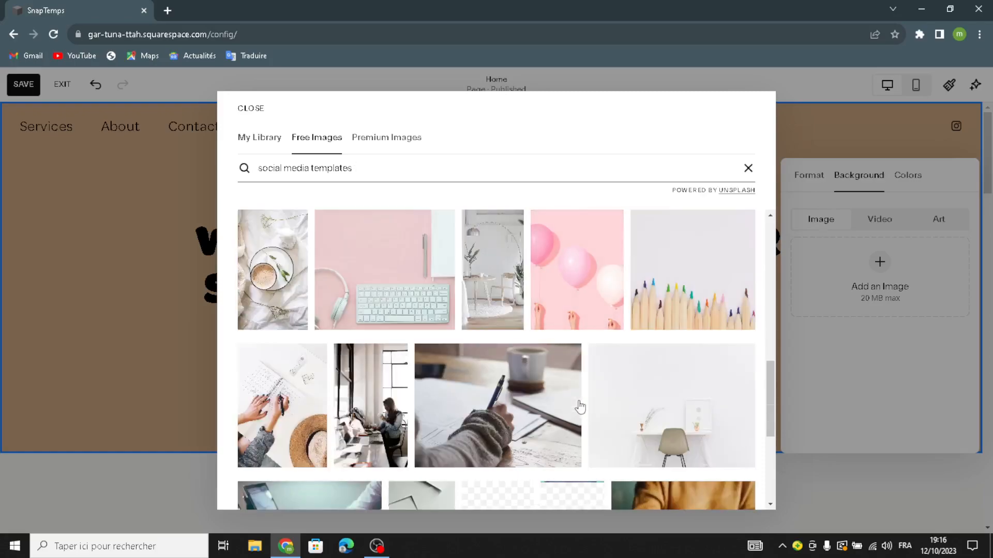
scroll(580, 407, "up", 1)
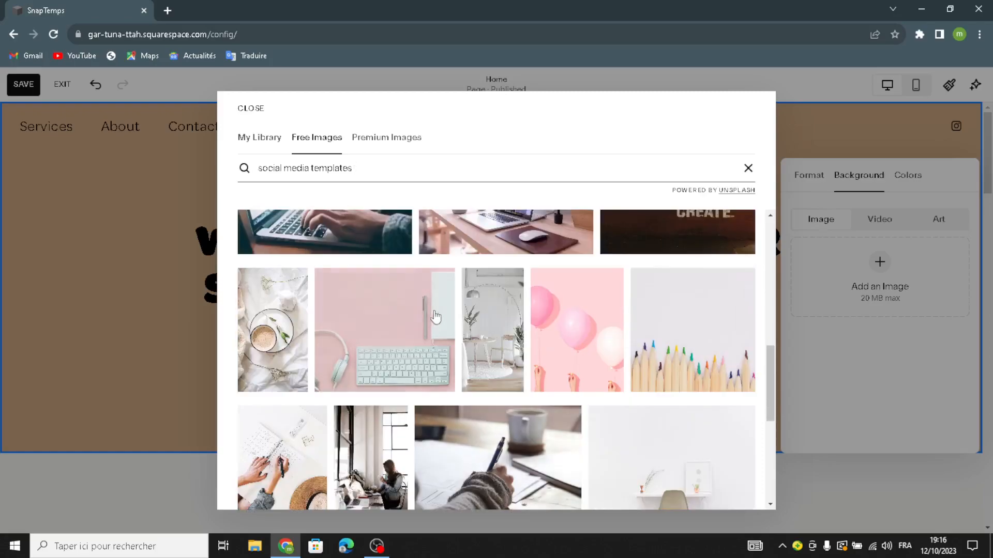
left_click(440, 322)
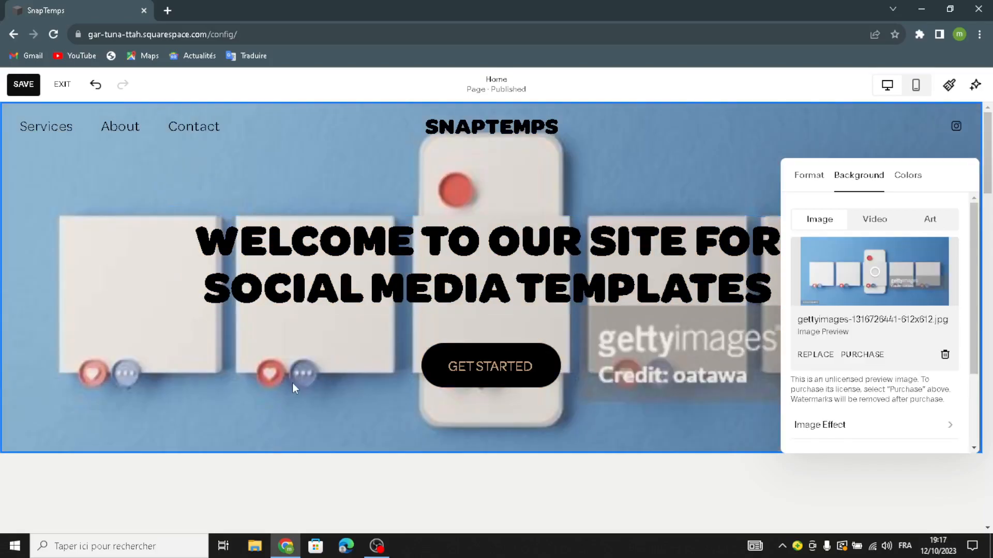
left_click(556, 476)
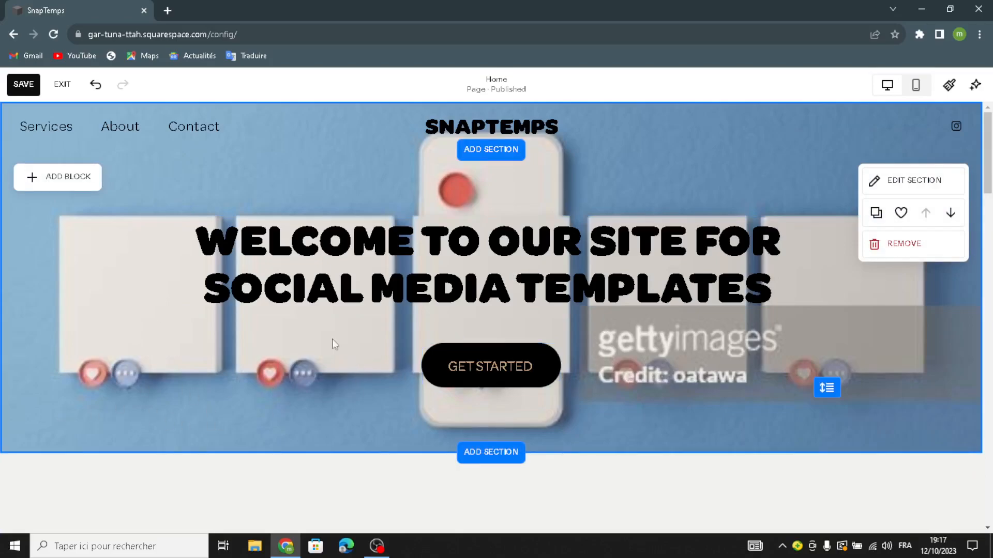
- Browse the section categories and layouts that can be added above the intro section
scroll(521, 327, "down", 1)
scroll(517, 382, "up", 1)
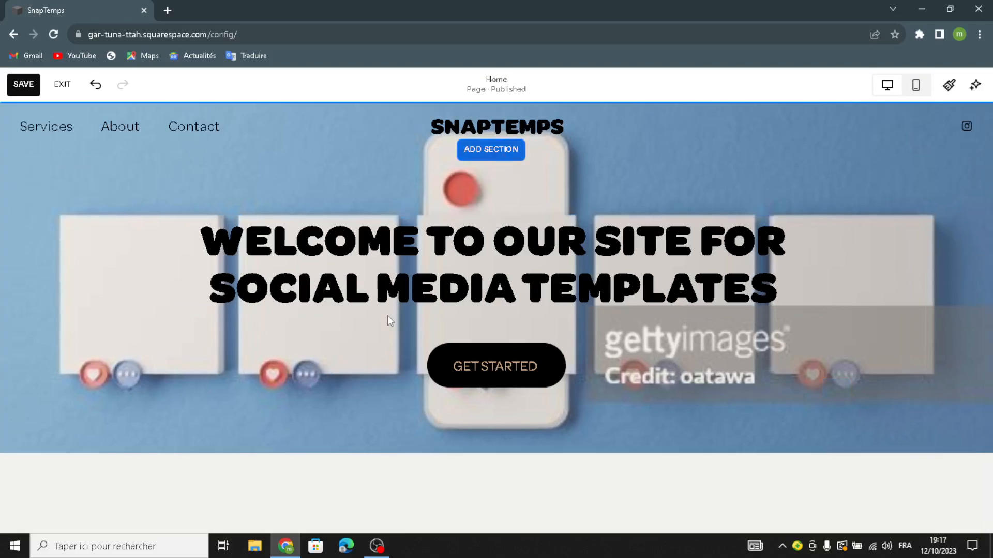
left_click(491, 149)
scroll(144, 425, "down", 2)
scroll(143, 425, "down", 3)
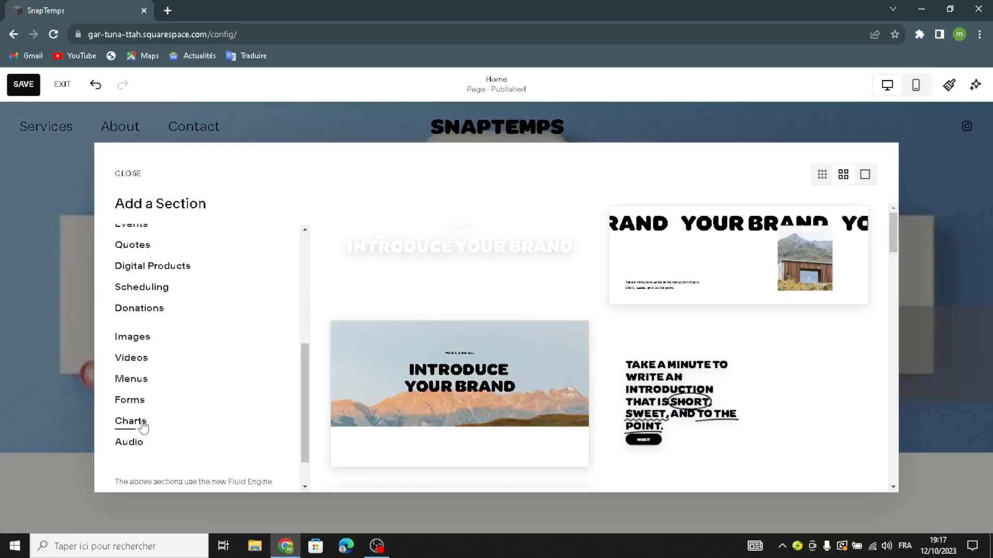
scroll(155, 428, "up", 6)
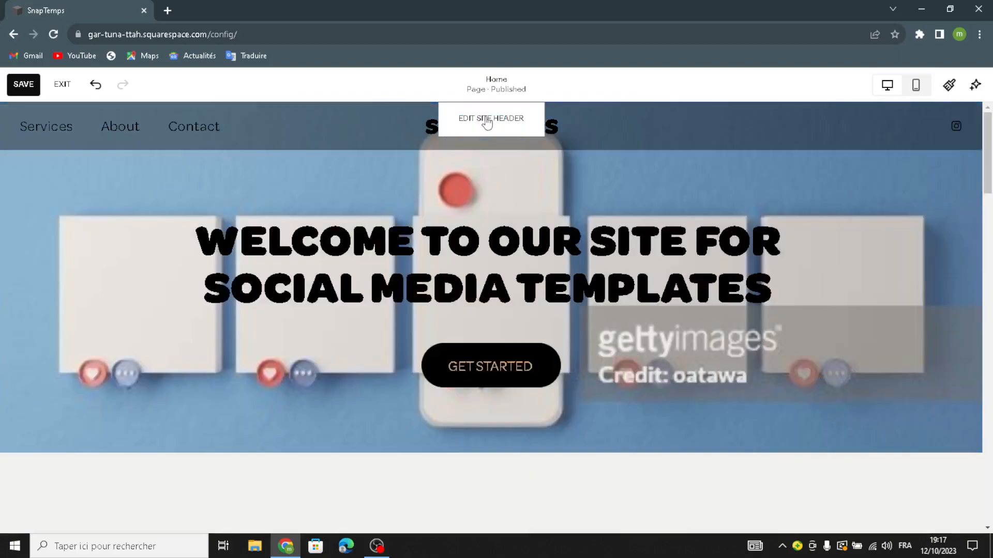
- Open the site header for editing and review its site title, logo and mobile logo settings
left_click(487, 122)
left_click(843, 337)
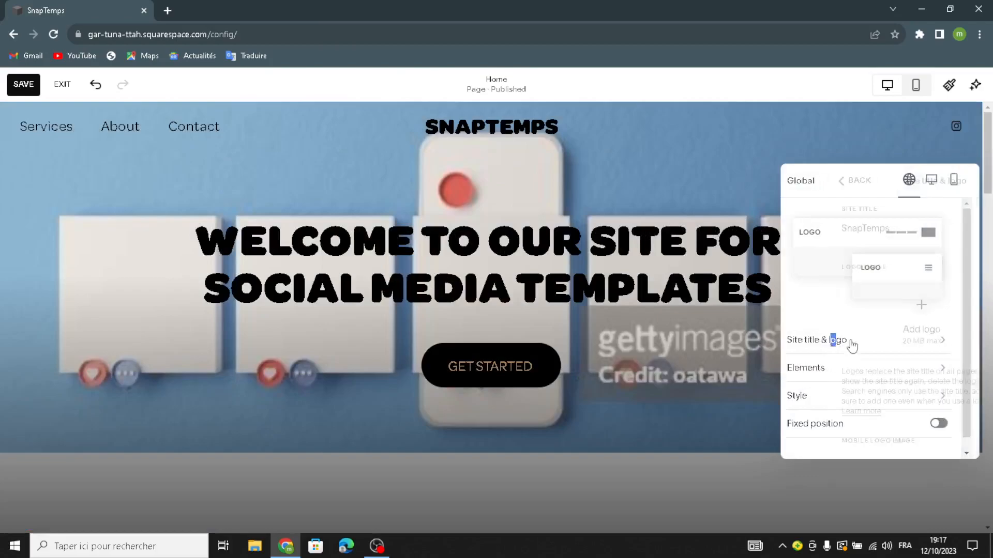
left_click(862, 232)
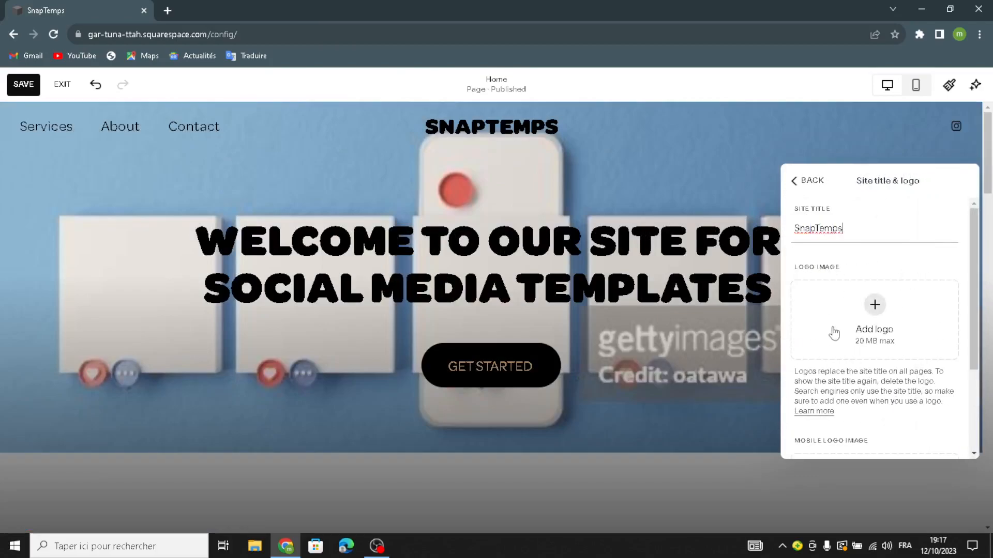
scroll(827, 341, "down", 3)
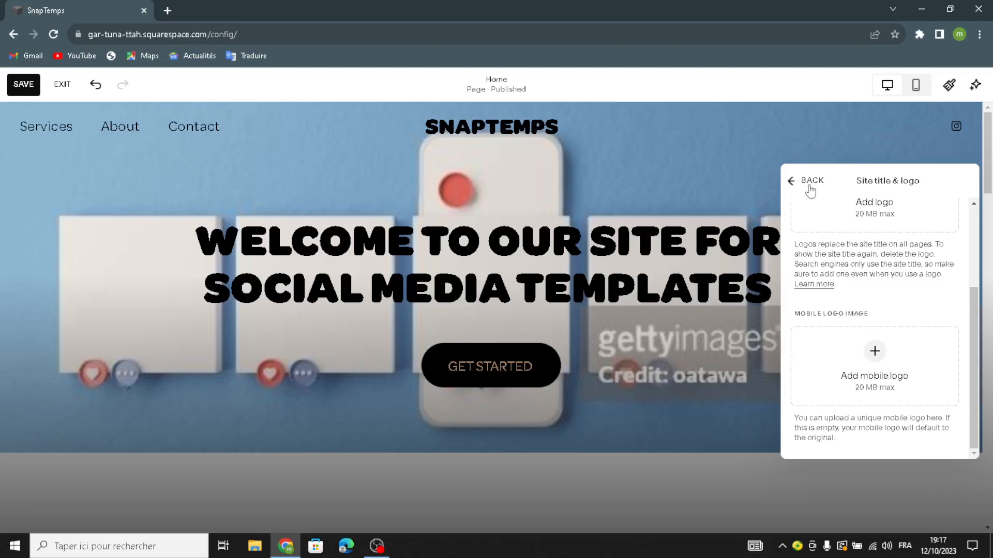
left_click(810, 188)
- Try adding a Get Started button to the site header, remove it again and review the other header elements
left_click(817, 368)
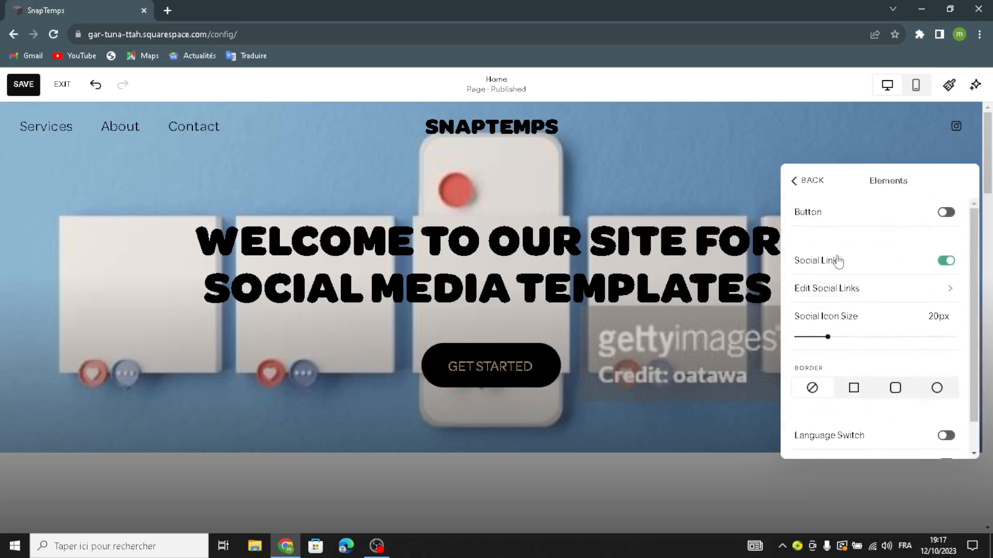
left_click(950, 215)
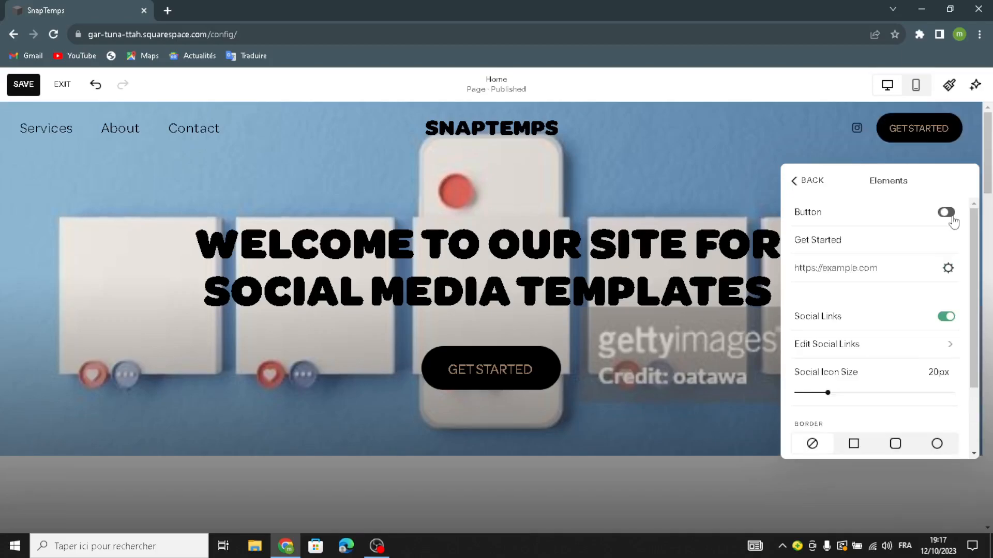
left_click(951, 216)
scroll(893, 367, "down", 1)
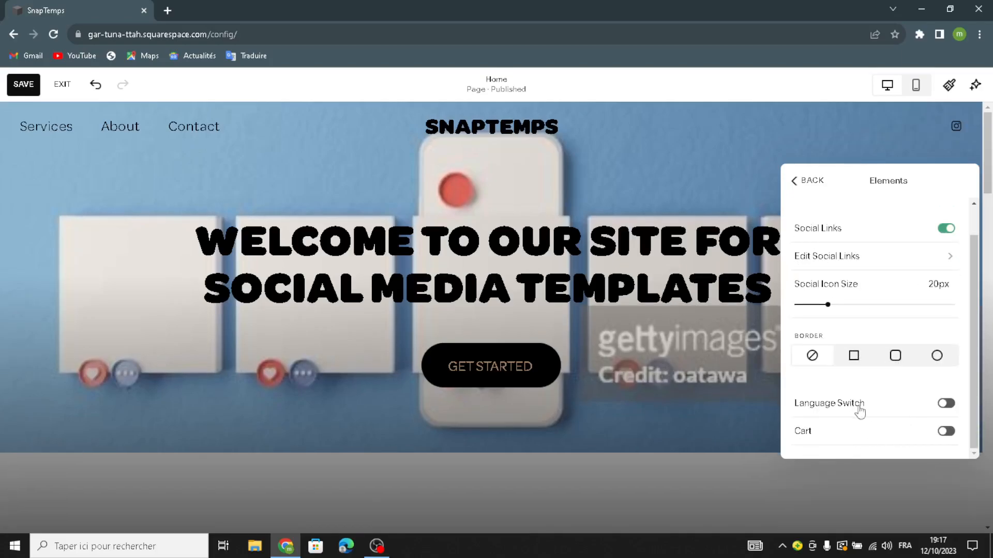
left_click(808, 182)
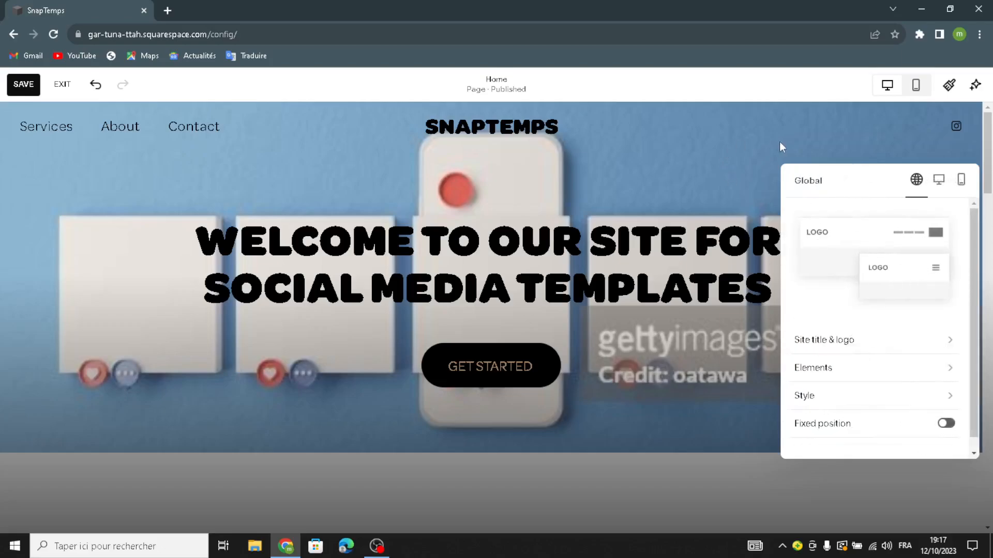
left_click(779, 143)
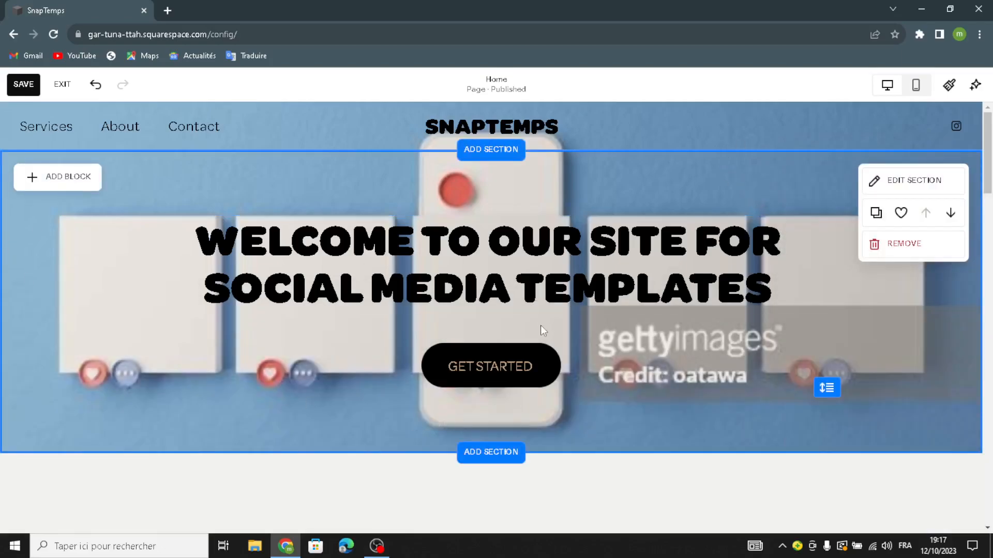
- Set the Services section's background to the last art option, the beige pattern of overlapping angular planes
scroll(455, 341, "down", 3)
scroll(256, 303, "down", 3)
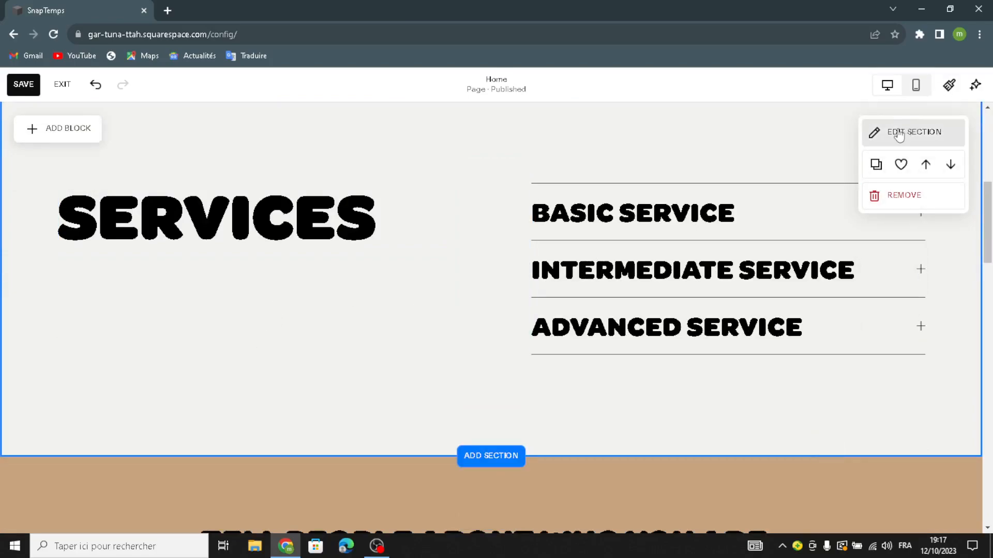
left_click(914, 131)
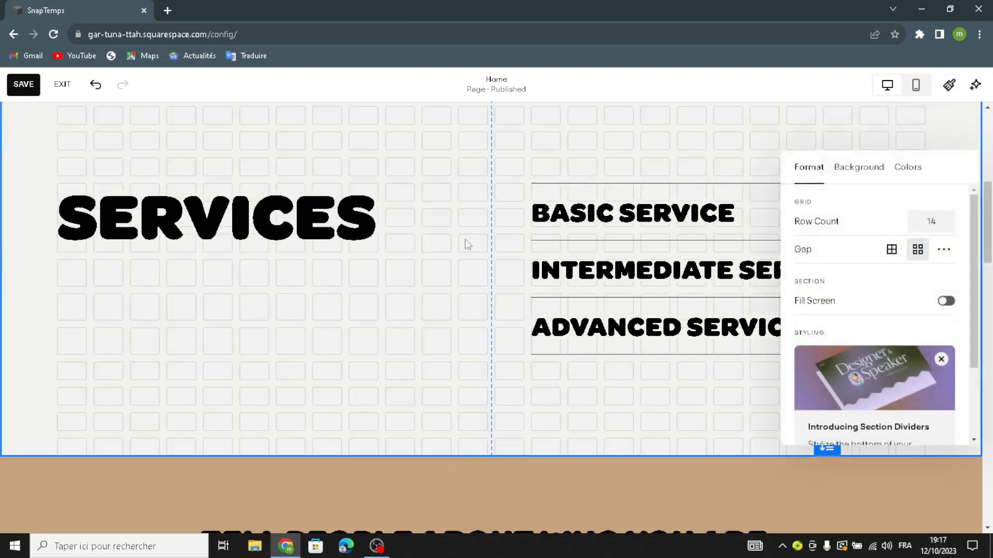
left_click(860, 168)
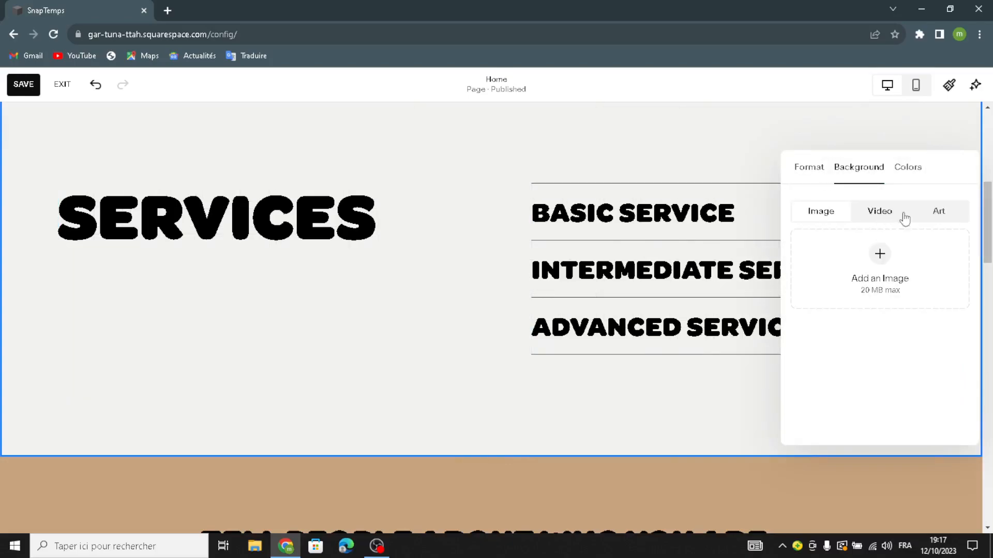
left_click(938, 211)
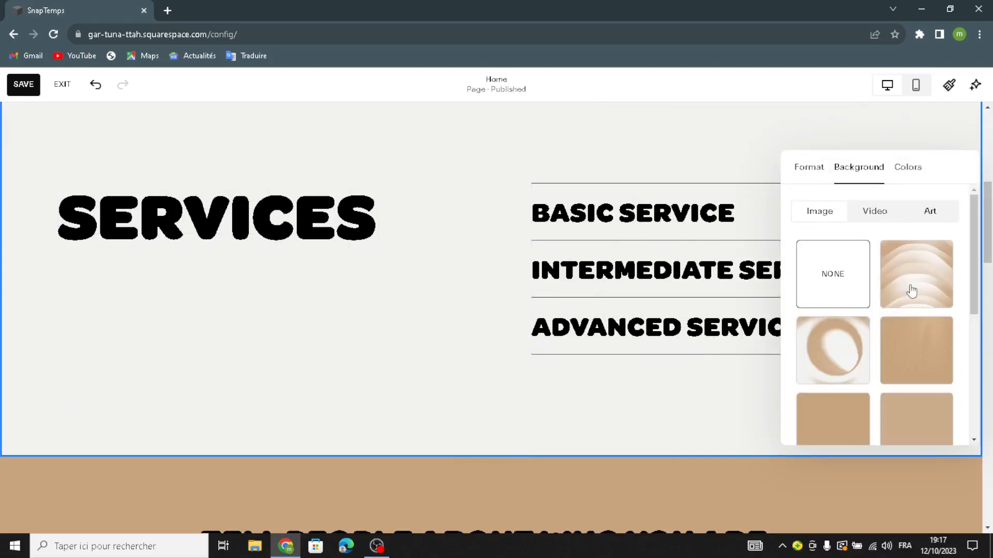
scroll(910, 326, "down", 5)
left_click(917, 324)
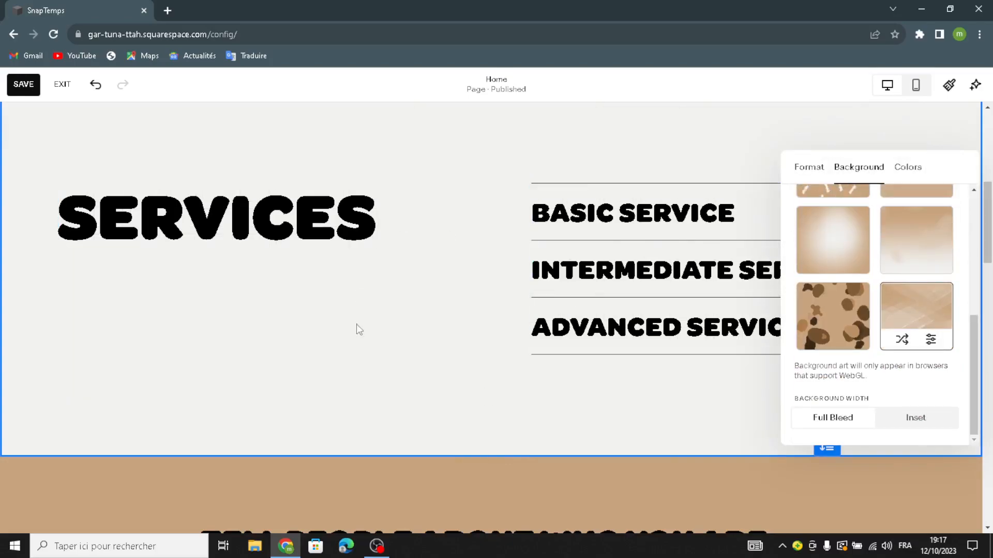
scroll(383, 290, "up", 5)
- Apply the beige overlapping-planes art as the background of the Follow Us on Social section
scroll(401, 279, "down", 15)
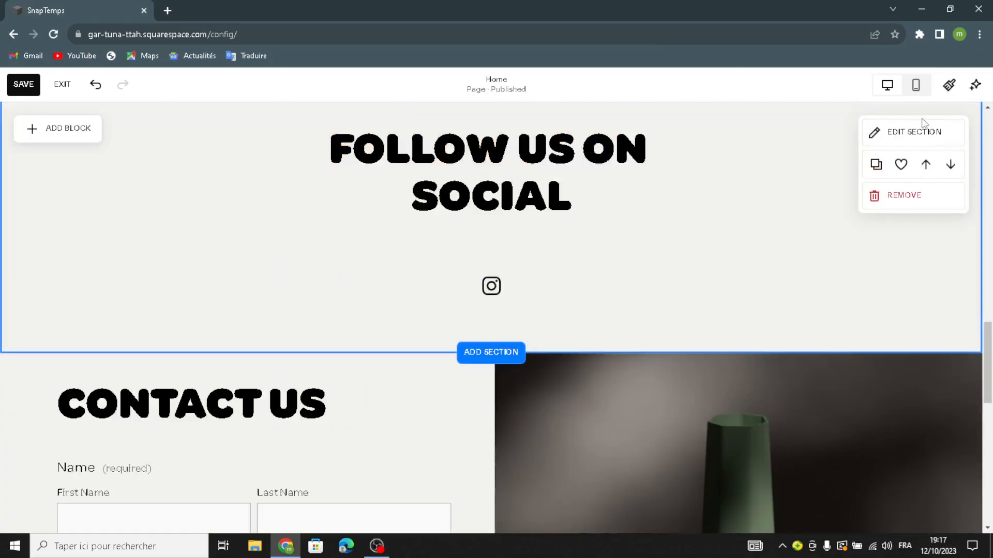
left_click(881, 132)
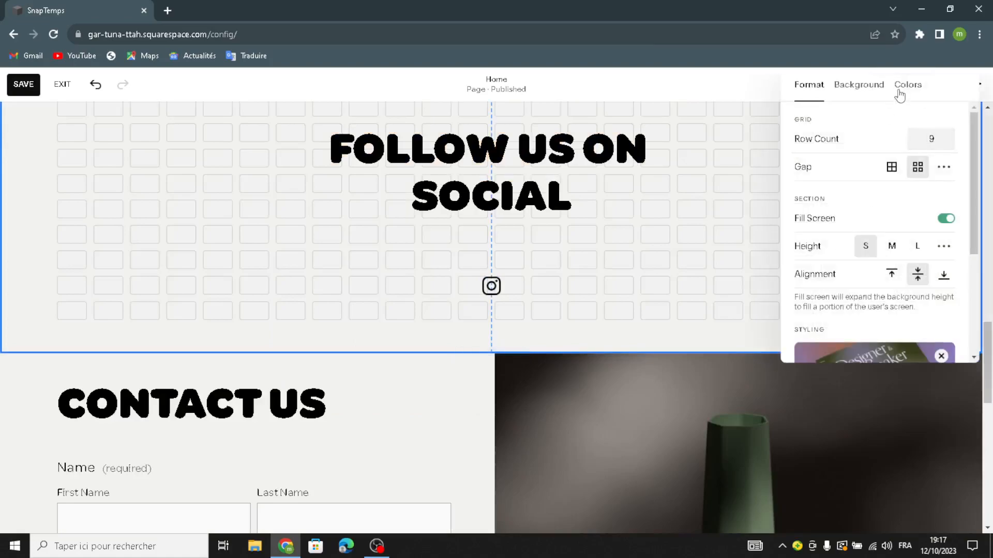
left_click(881, 86)
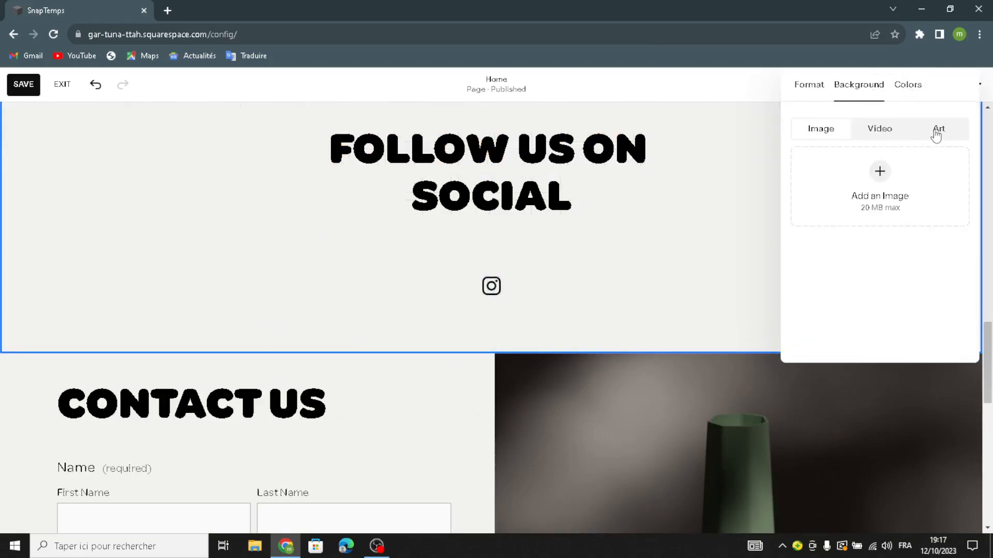
scroll(855, 262, "down", 5)
left_click(913, 262)
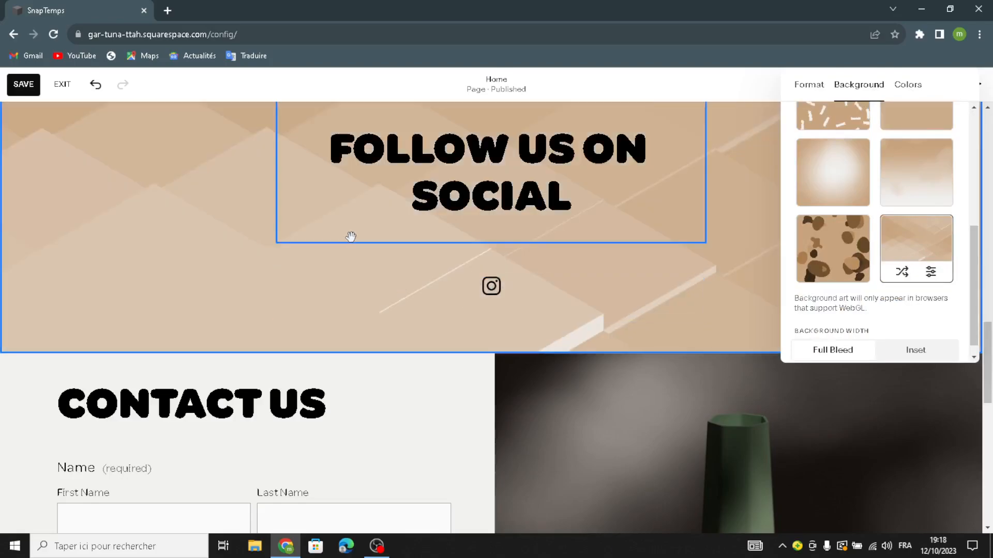
- Delete the green vase image block beside the contact form
scroll(399, 277, "down", 7)
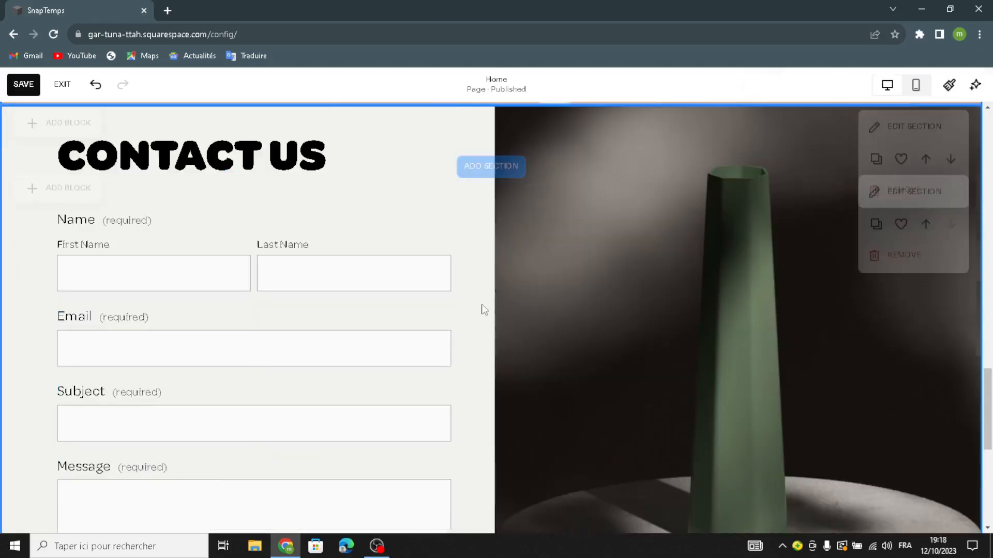
scroll(527, 281, "up", 3)
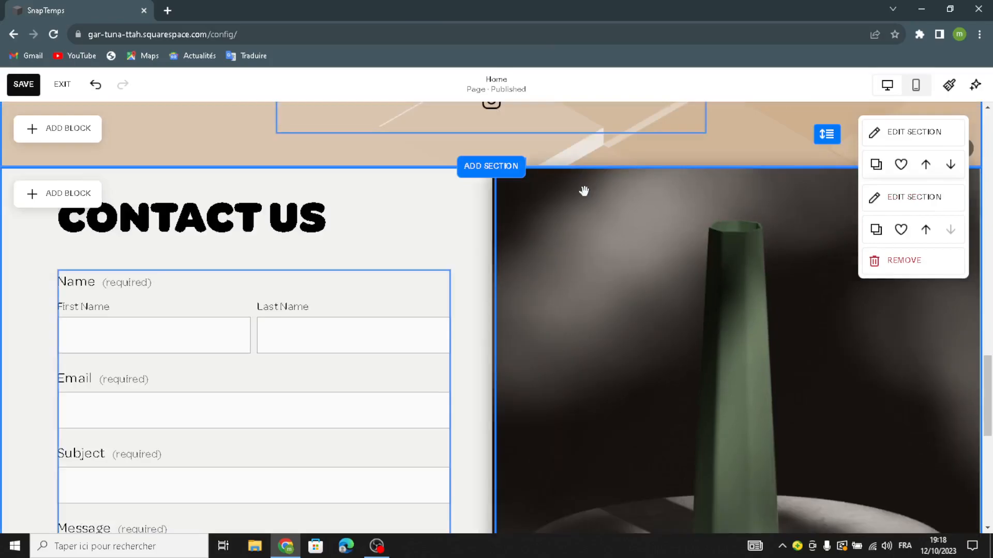
left_click(563, 179)
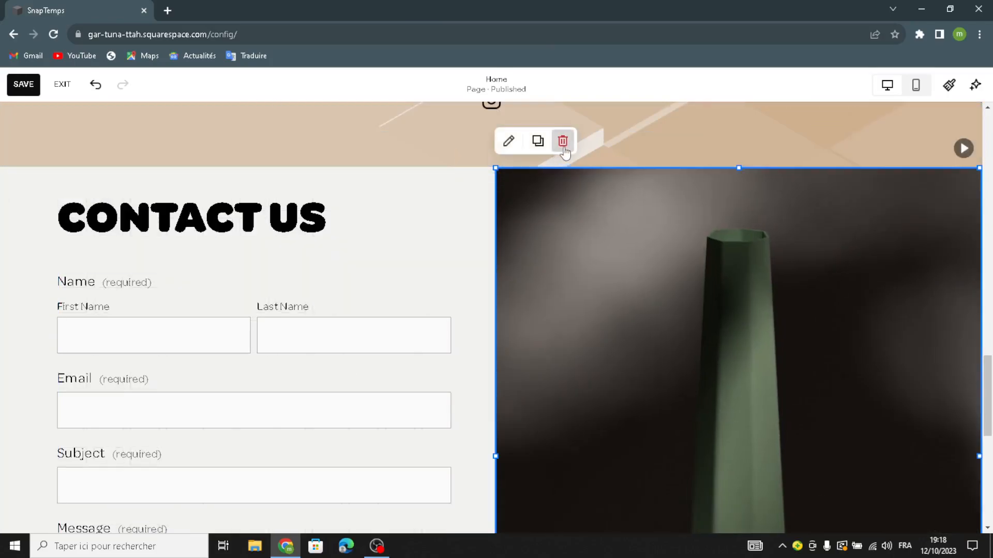
left_click(563, 142)
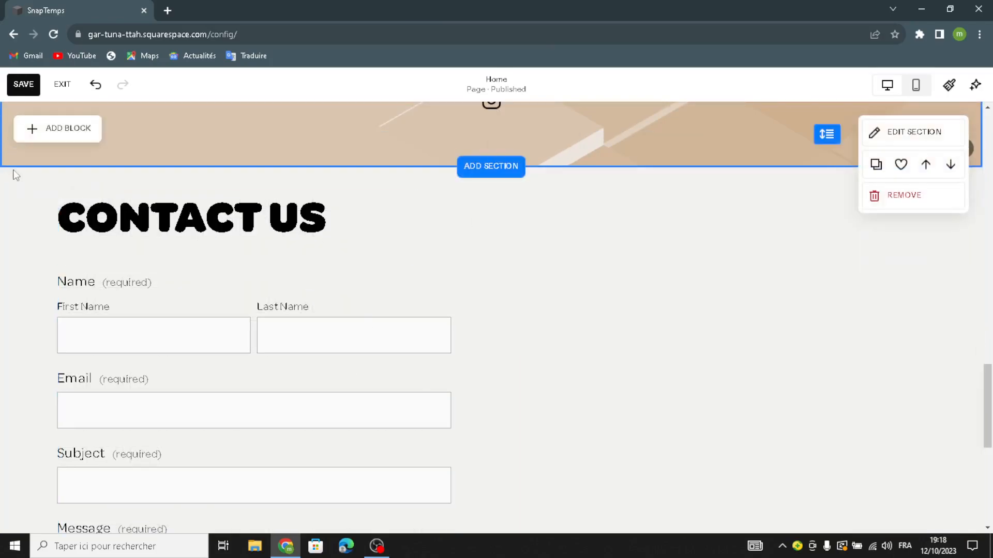
- Add a Map block to the Contact Us section and enlarge it to fill the empty area beside the form
left_click(38, 200)
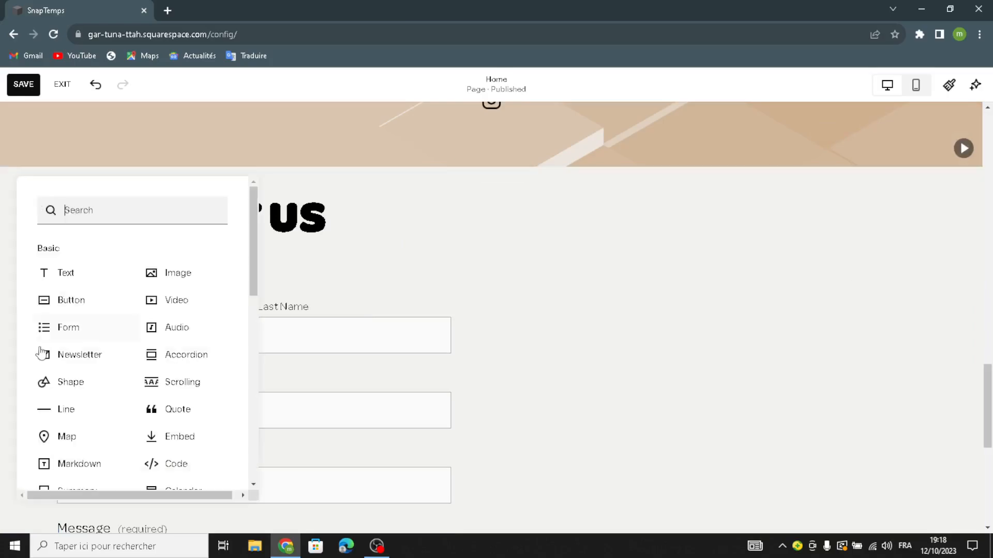
left_click(562, 465)
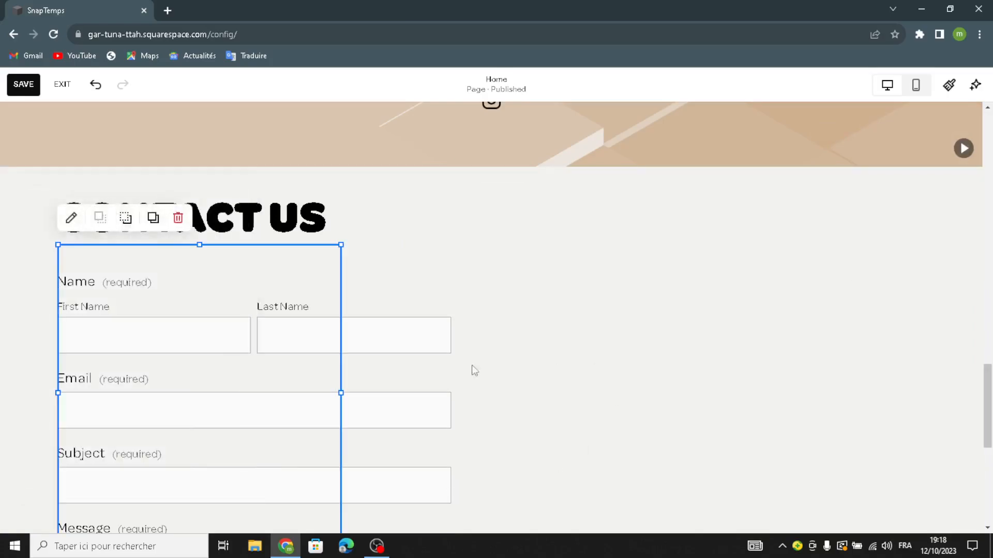
left_click_drag(227, 368, 734, 277)
left_click_drag(605, 219, 462, 174)
scroll(865, 459, "down", 2)
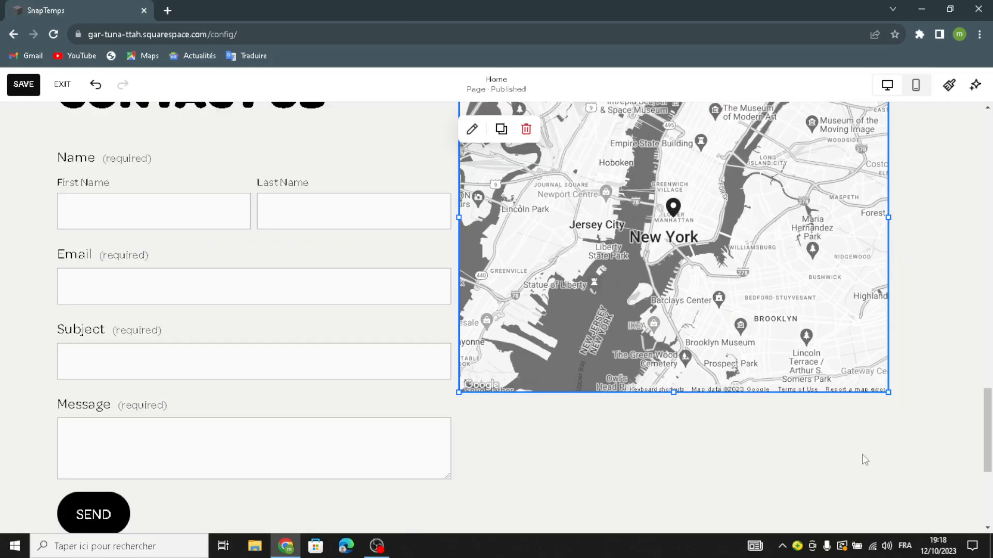
left_click_drag(884, 396, 944, 540)
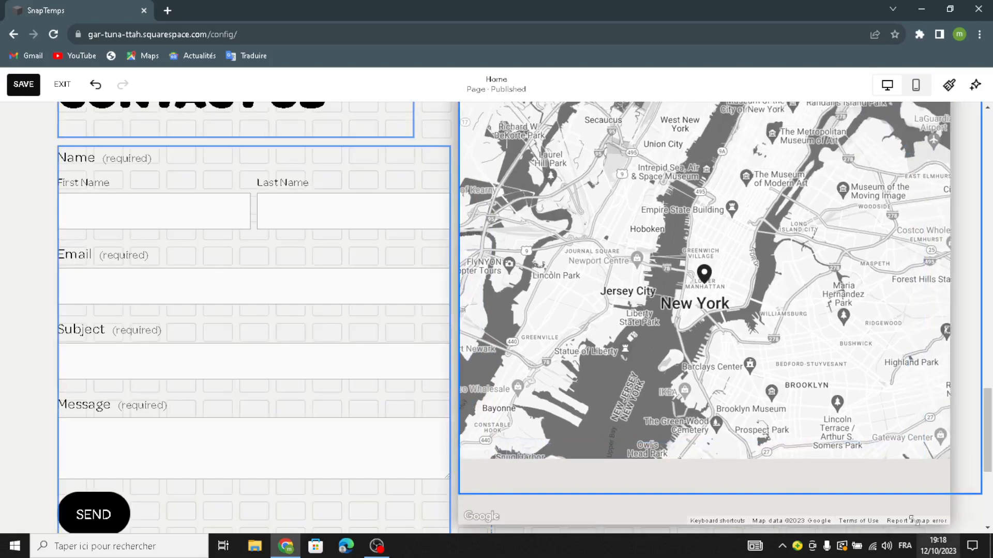
- Open the map block's settings and change its map style to Satellite
scroll(622, 247, "up", 3)
left_click(465, 201)
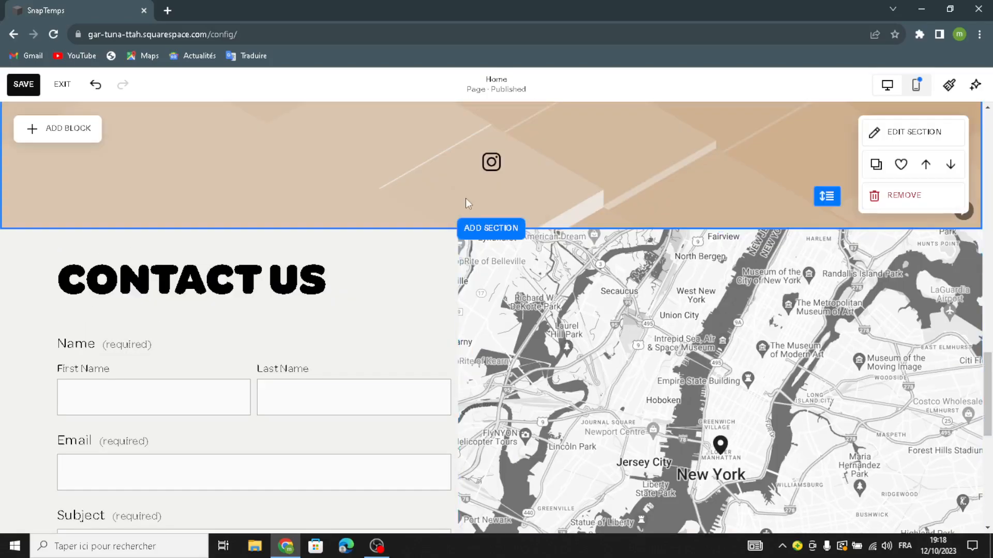
left_click(473, 235)
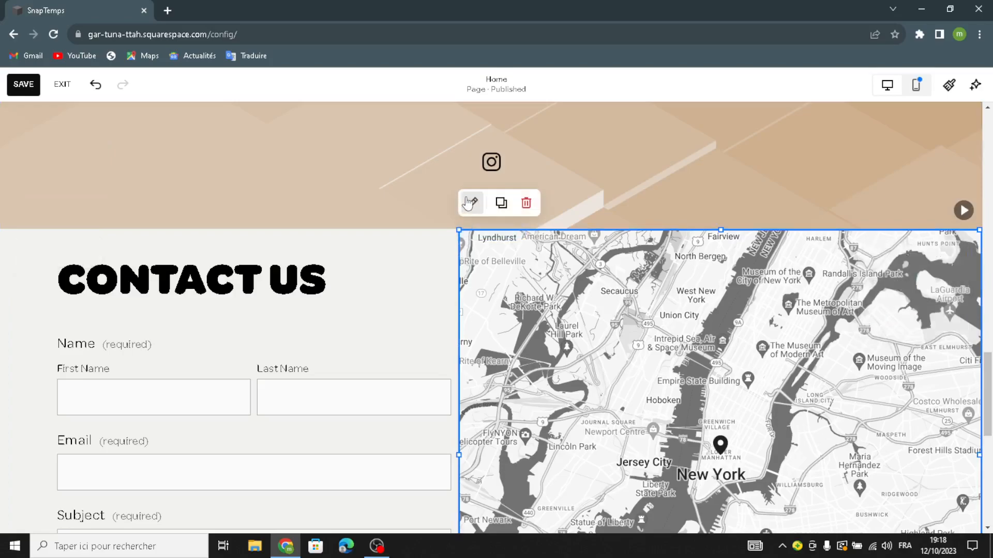
left_click(472, 202)
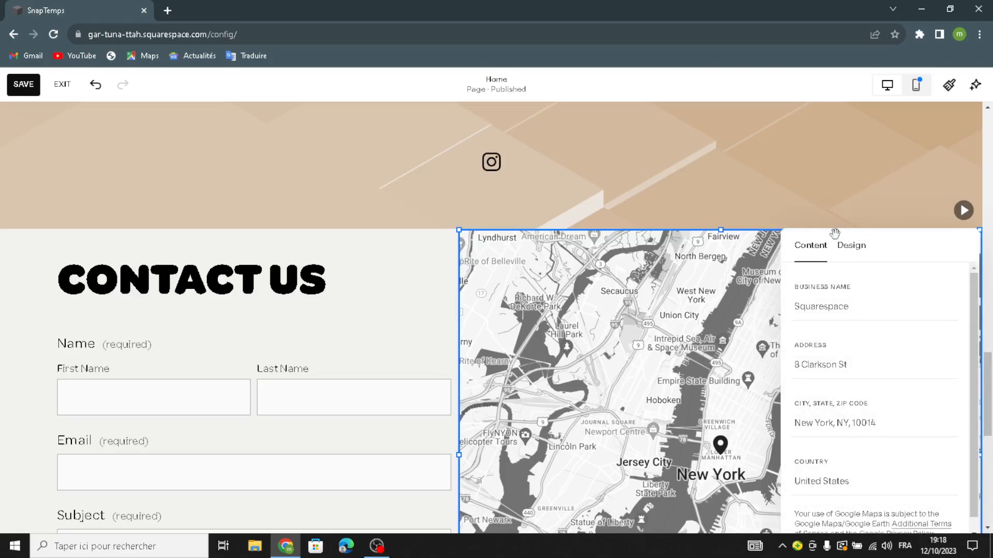
left_click(852, 247)
left_click(862, 297)
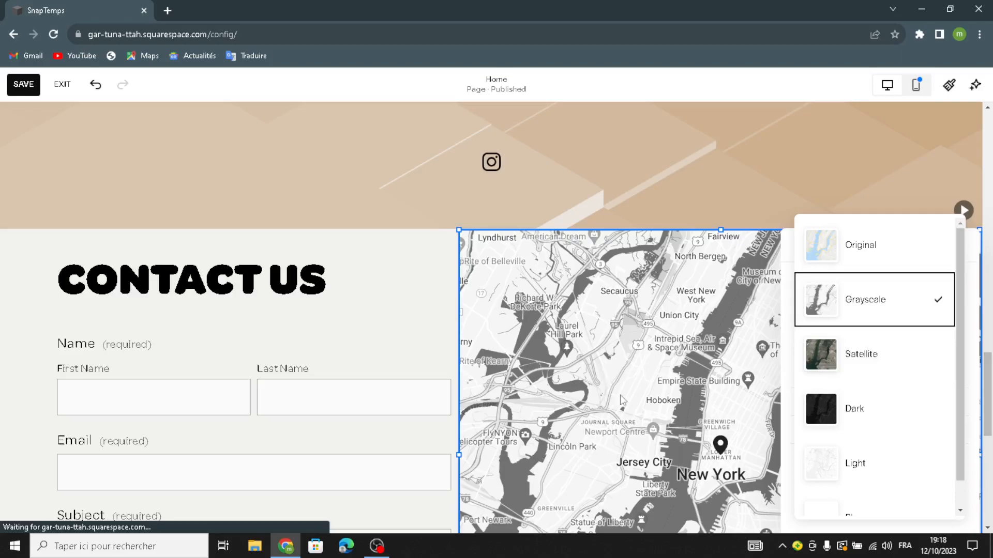
left_click(847, 362)
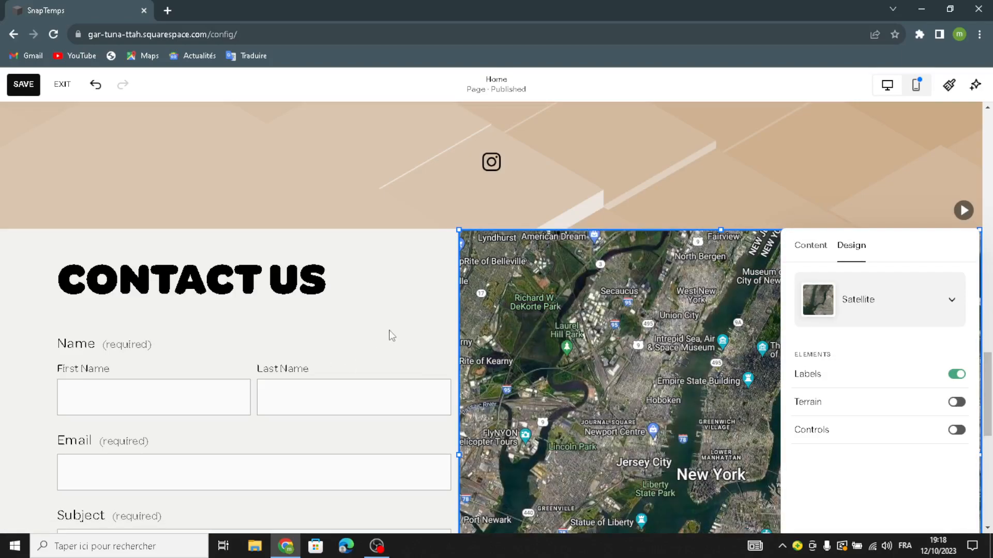
- Set the Contact Us section's background to the beige overlapping-planes art
scroll(452, 411, "down", 6)
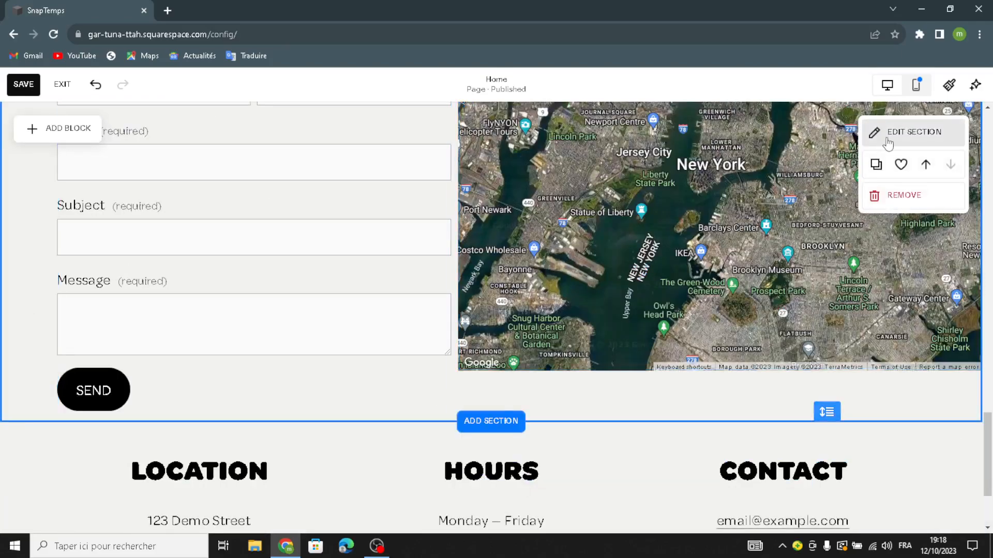
left_click(839, 180)
left_click(902, 132)
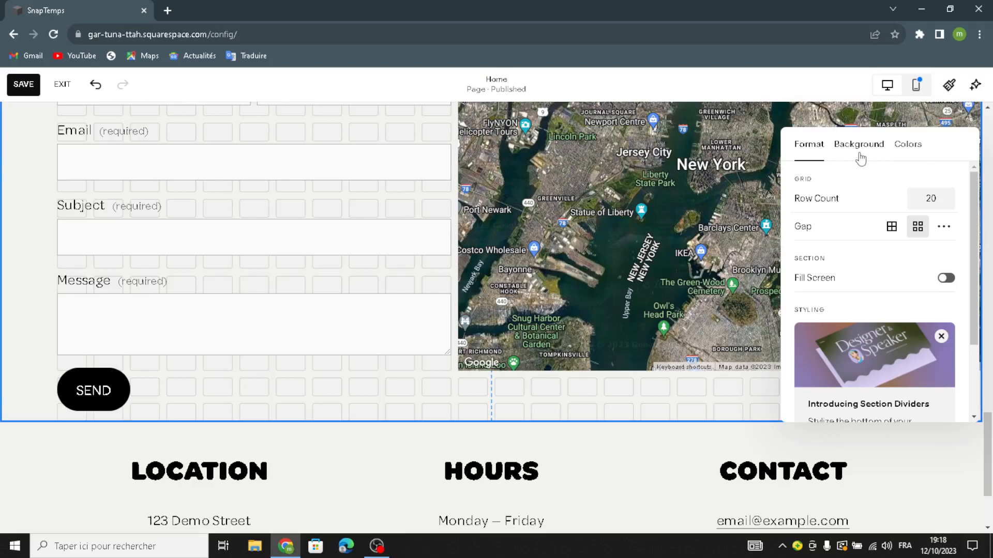
left_click(859, 144)
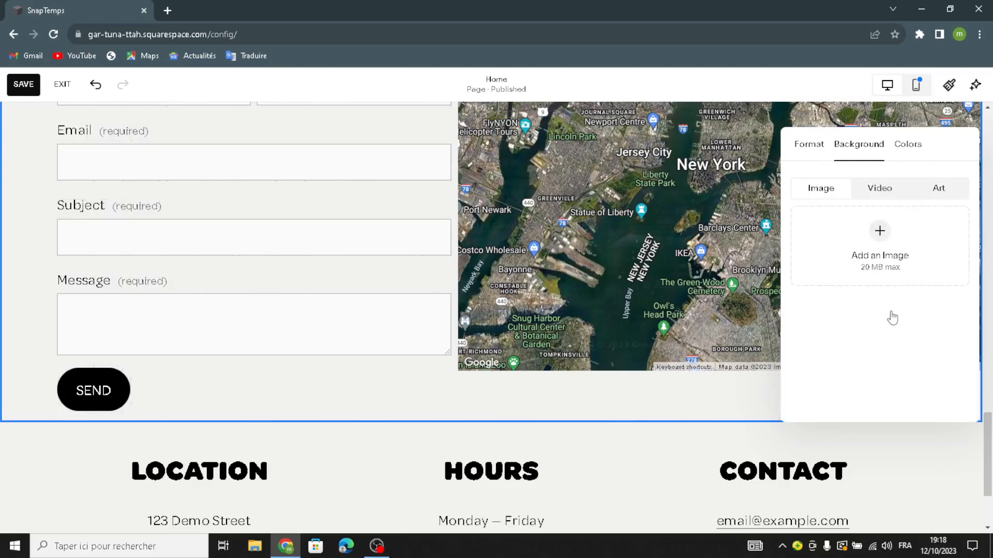
scroll(915, 348, "down", 5)
left_click(926, 305)
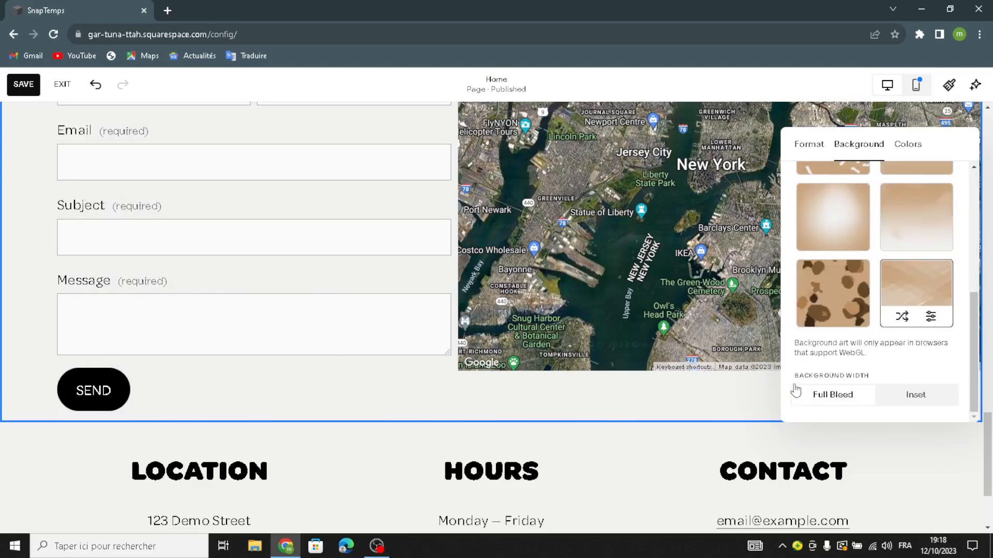
- Edit the site footer and give its Location, Hours and Contact section the beige overlapping-planes background art
scroll(706, 448, "down", 3)
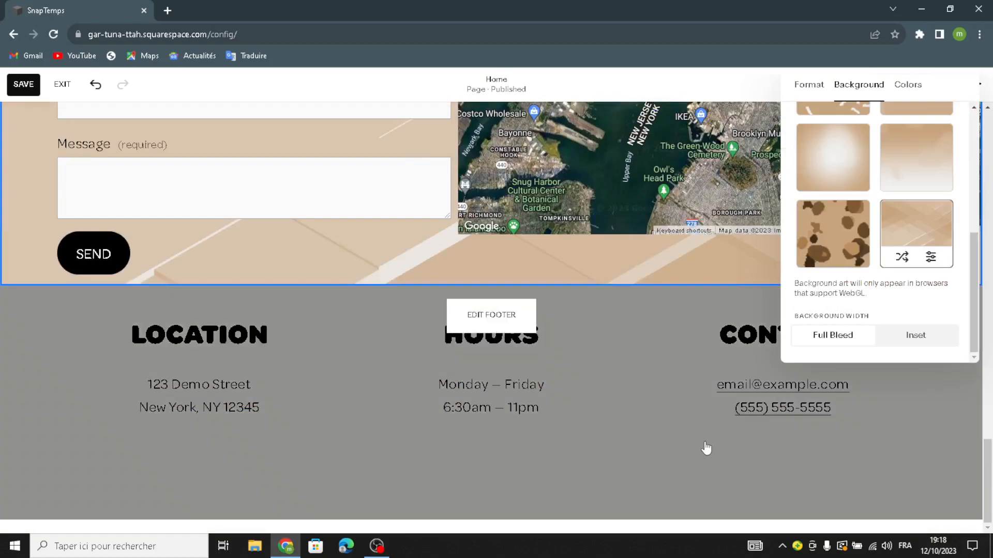
left_click(477, 327)
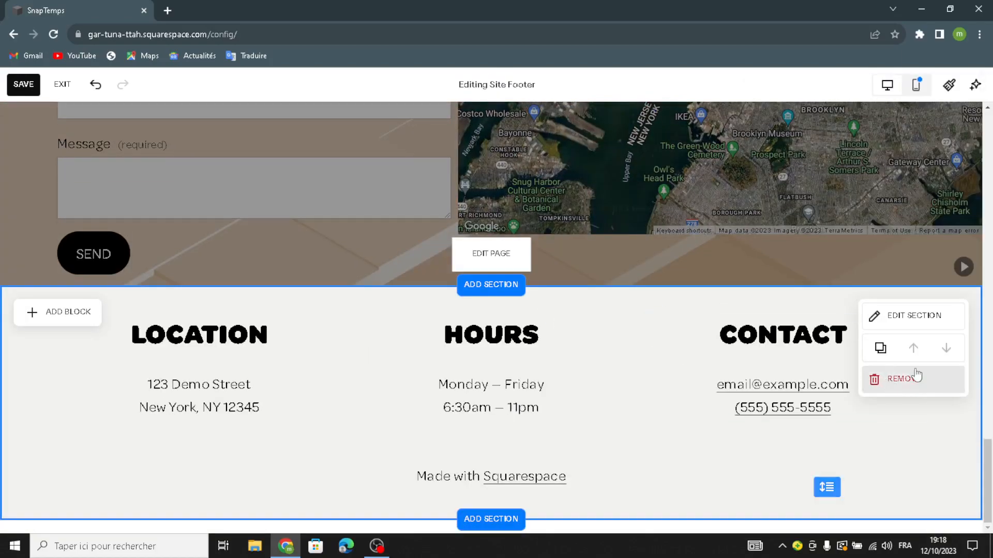
left_click(929, 323)
left_click(856, 223)
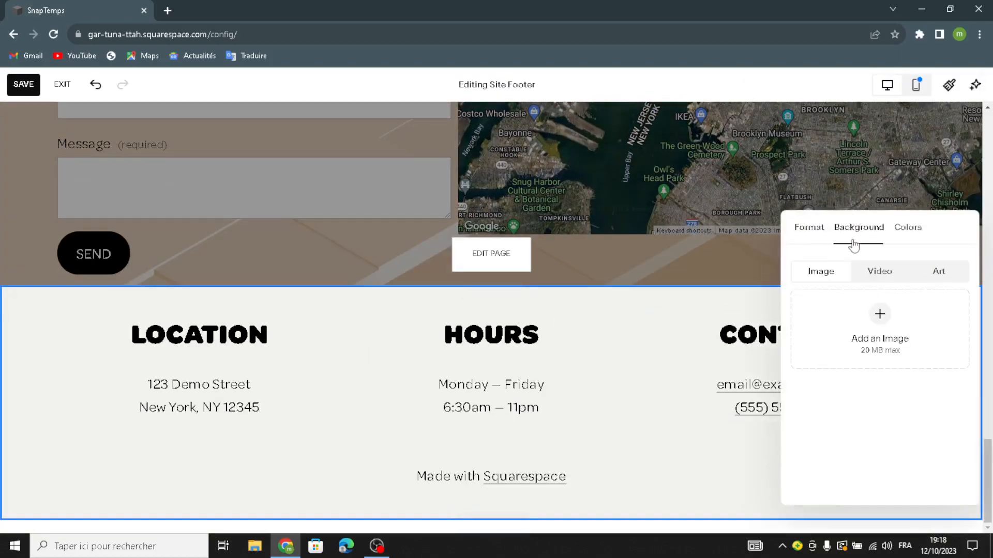
left_click(938, 272)
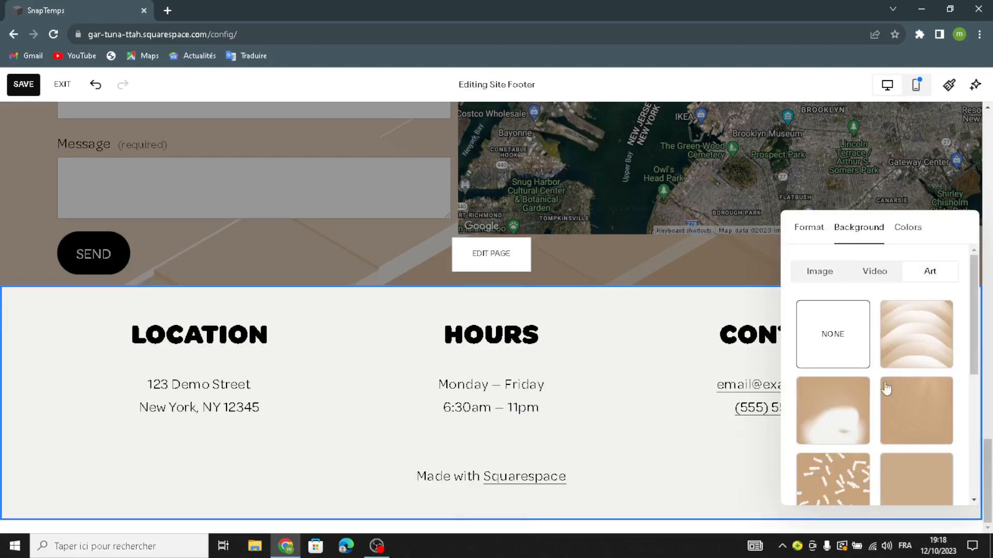
scroll(920, 362, "down", 3)
- Review the restyled home page, return from the footer to page editing, and exit the editor with the changes saved
scroll(138, 277, "up", 15)
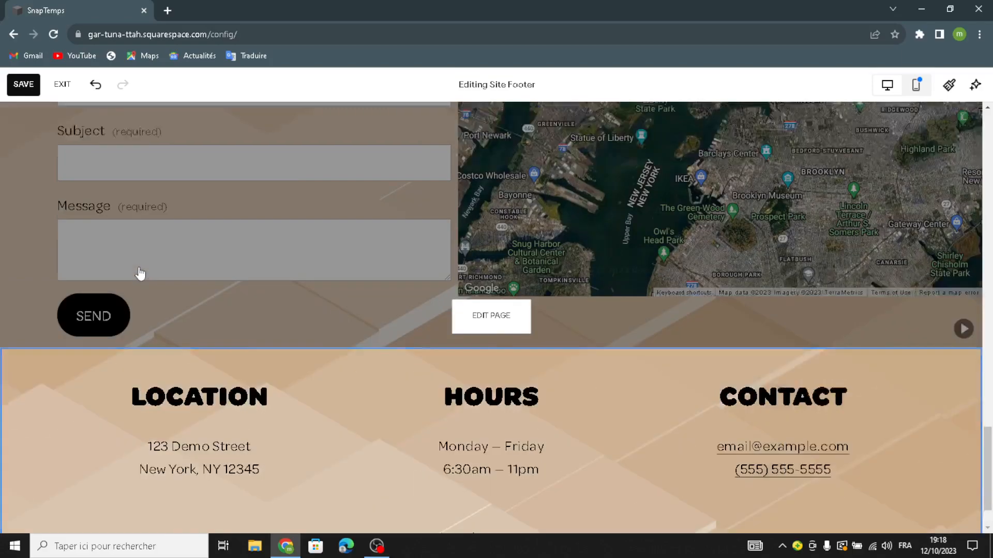
scroll(254, 247, "up", 10)
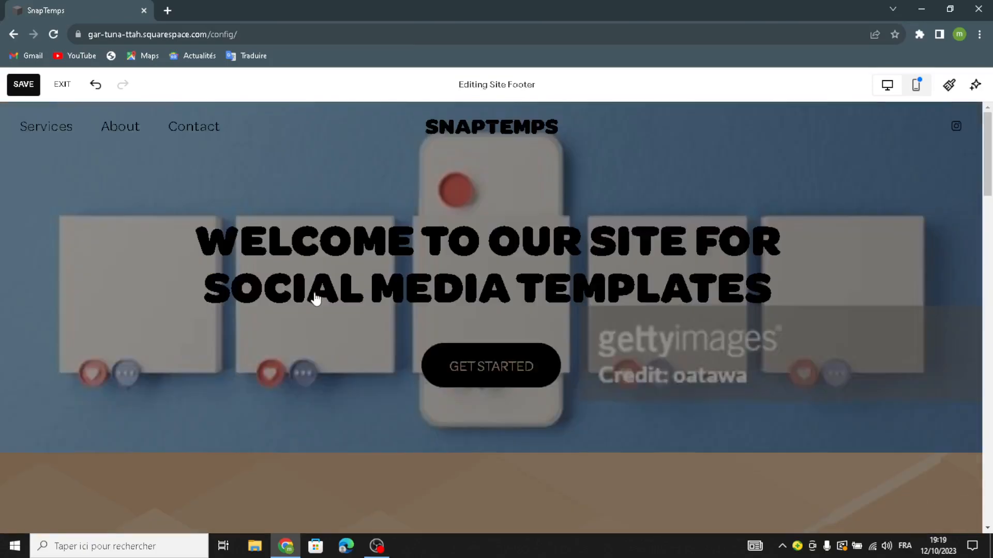
scroll(385, 437, "down", 10)
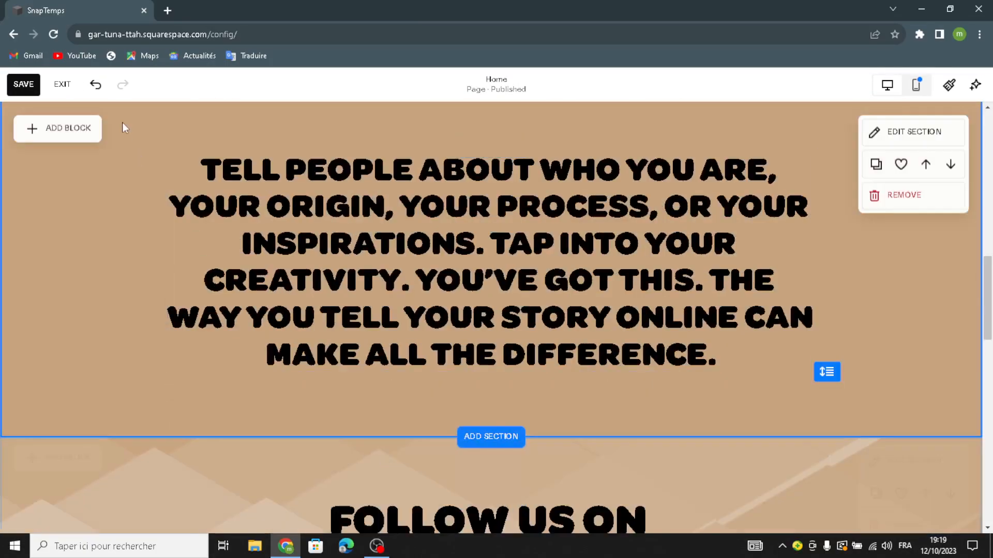
left_click(55, 84)
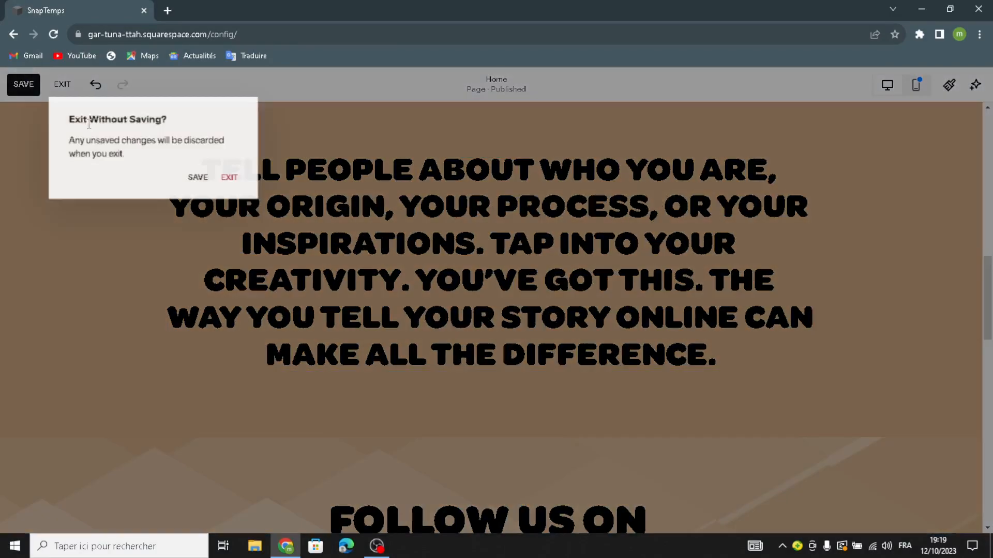
left_click(195, 182)
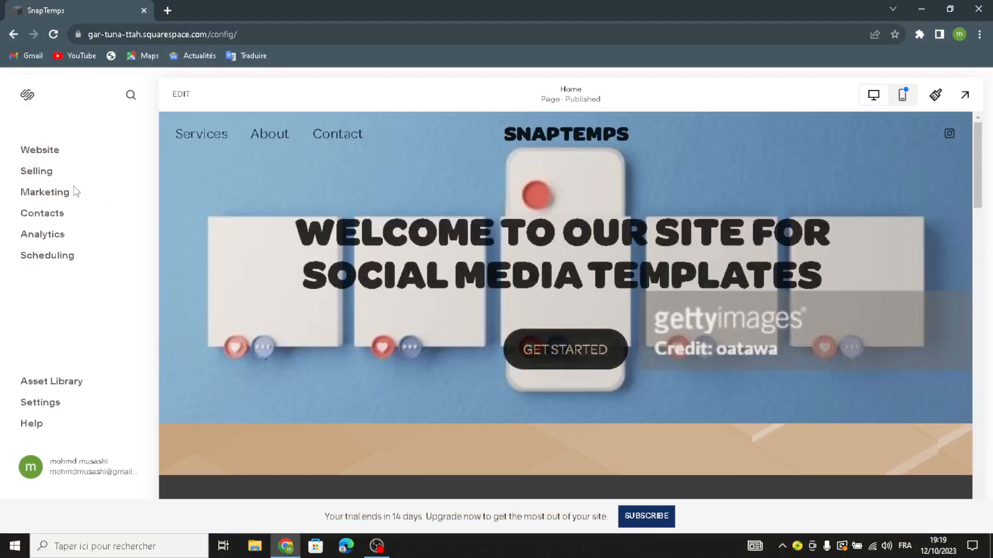
- Open the Selling area, look over the Store Payments processor options, and return to the store setup overview
left_click(40, 178)
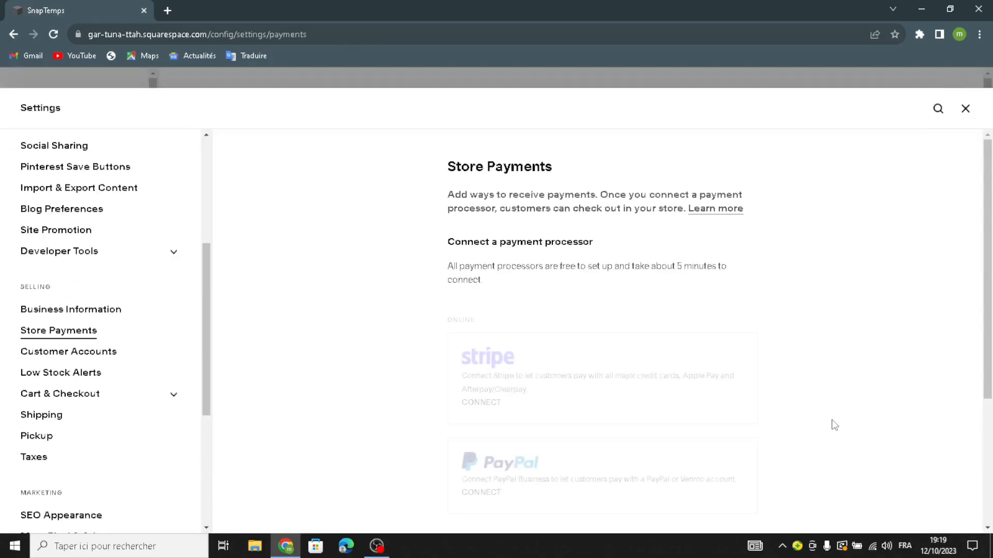
left_click(965, 108)
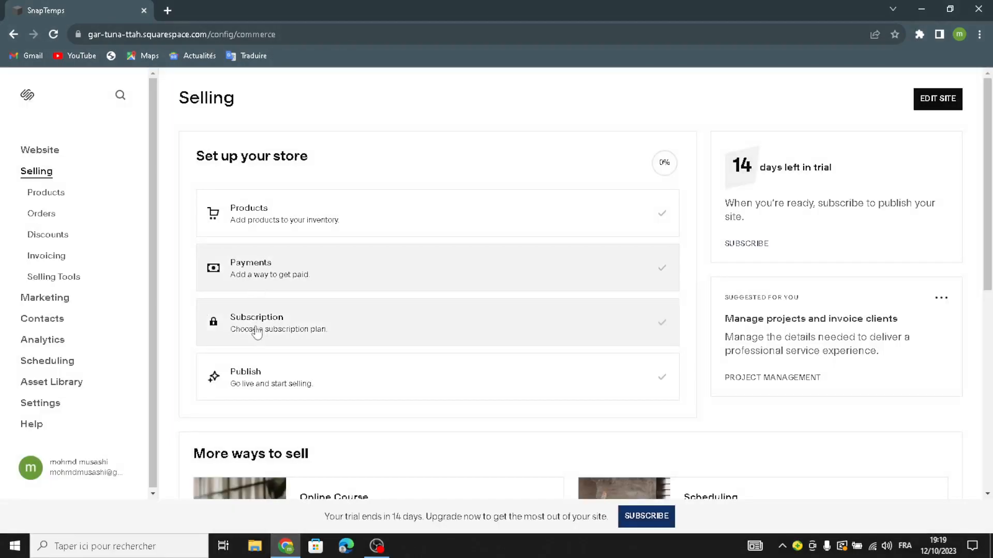
- Compare the subscription plans' prices and features with monthly billing, leave without choosing a plan, and return to the Website area
left_click(262, 341)
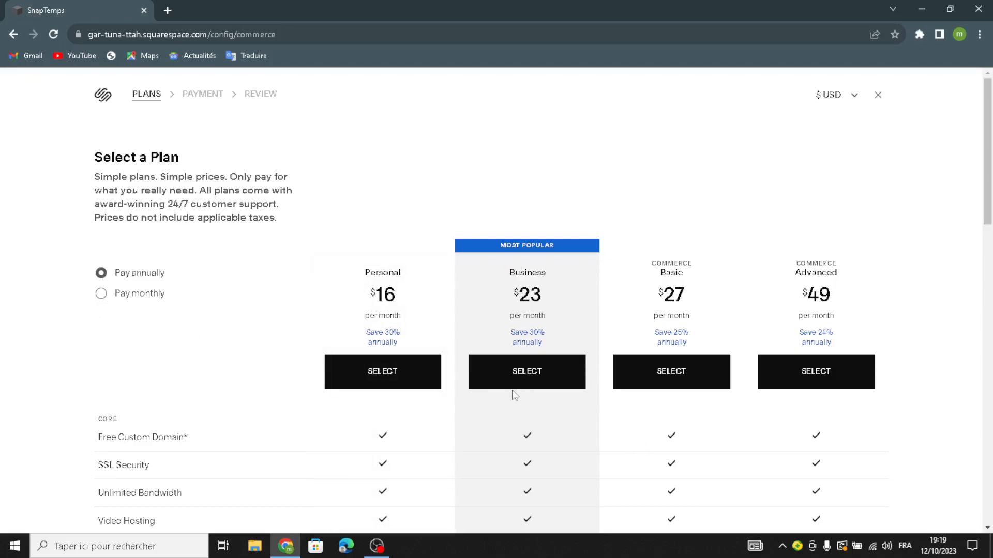
left_click(115, 295)
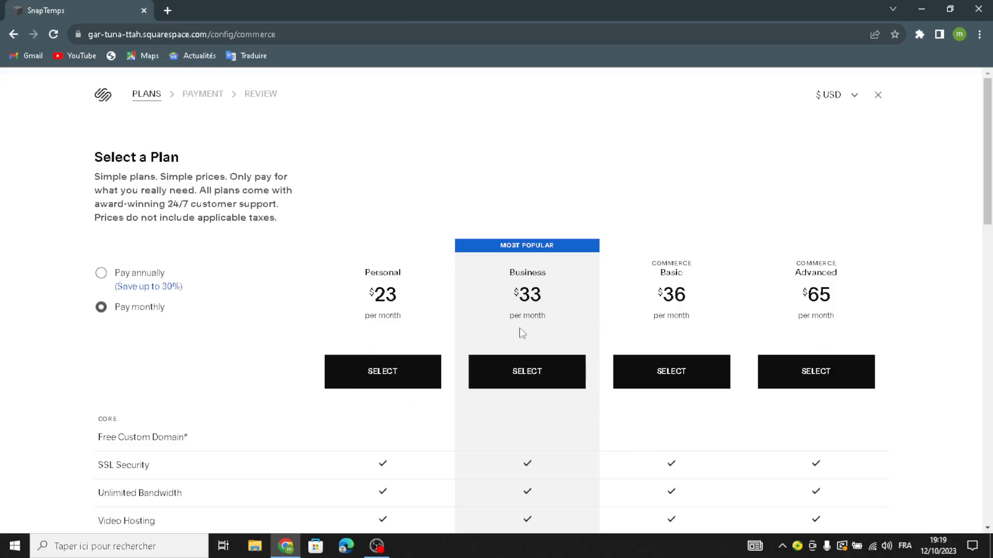
scroll(525, 368, "down", 3)
scroll(526, 436, "up", 3)
left_click(878, 97)
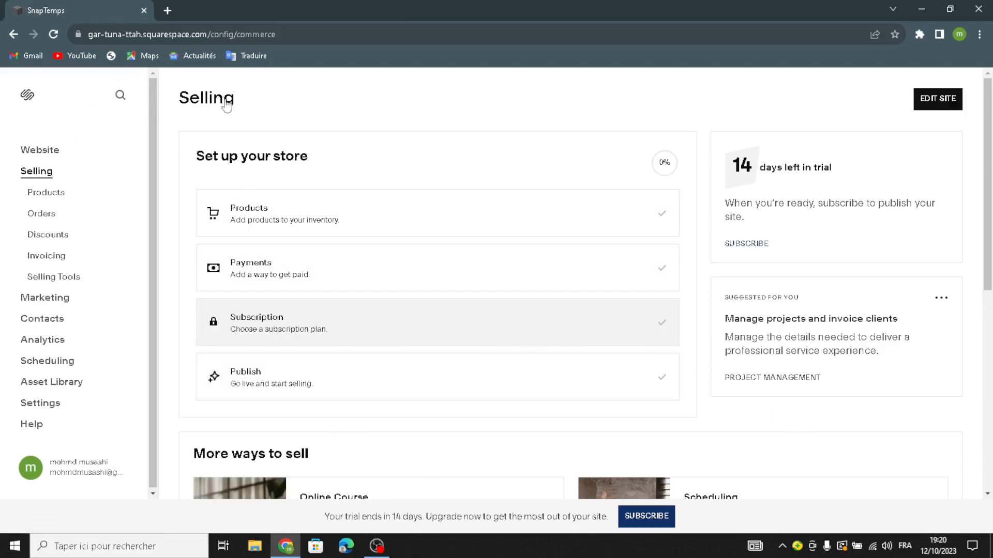
left_click(44, 150)
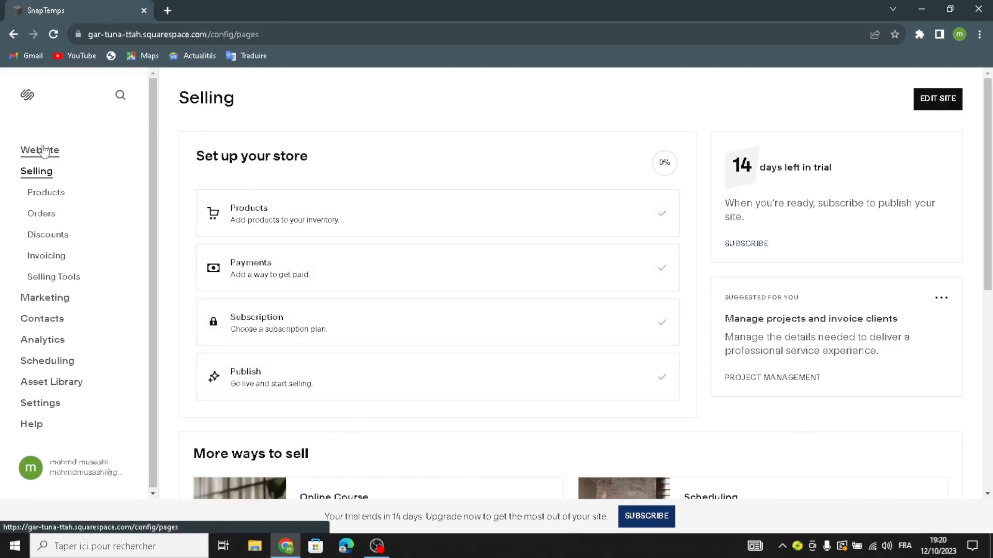